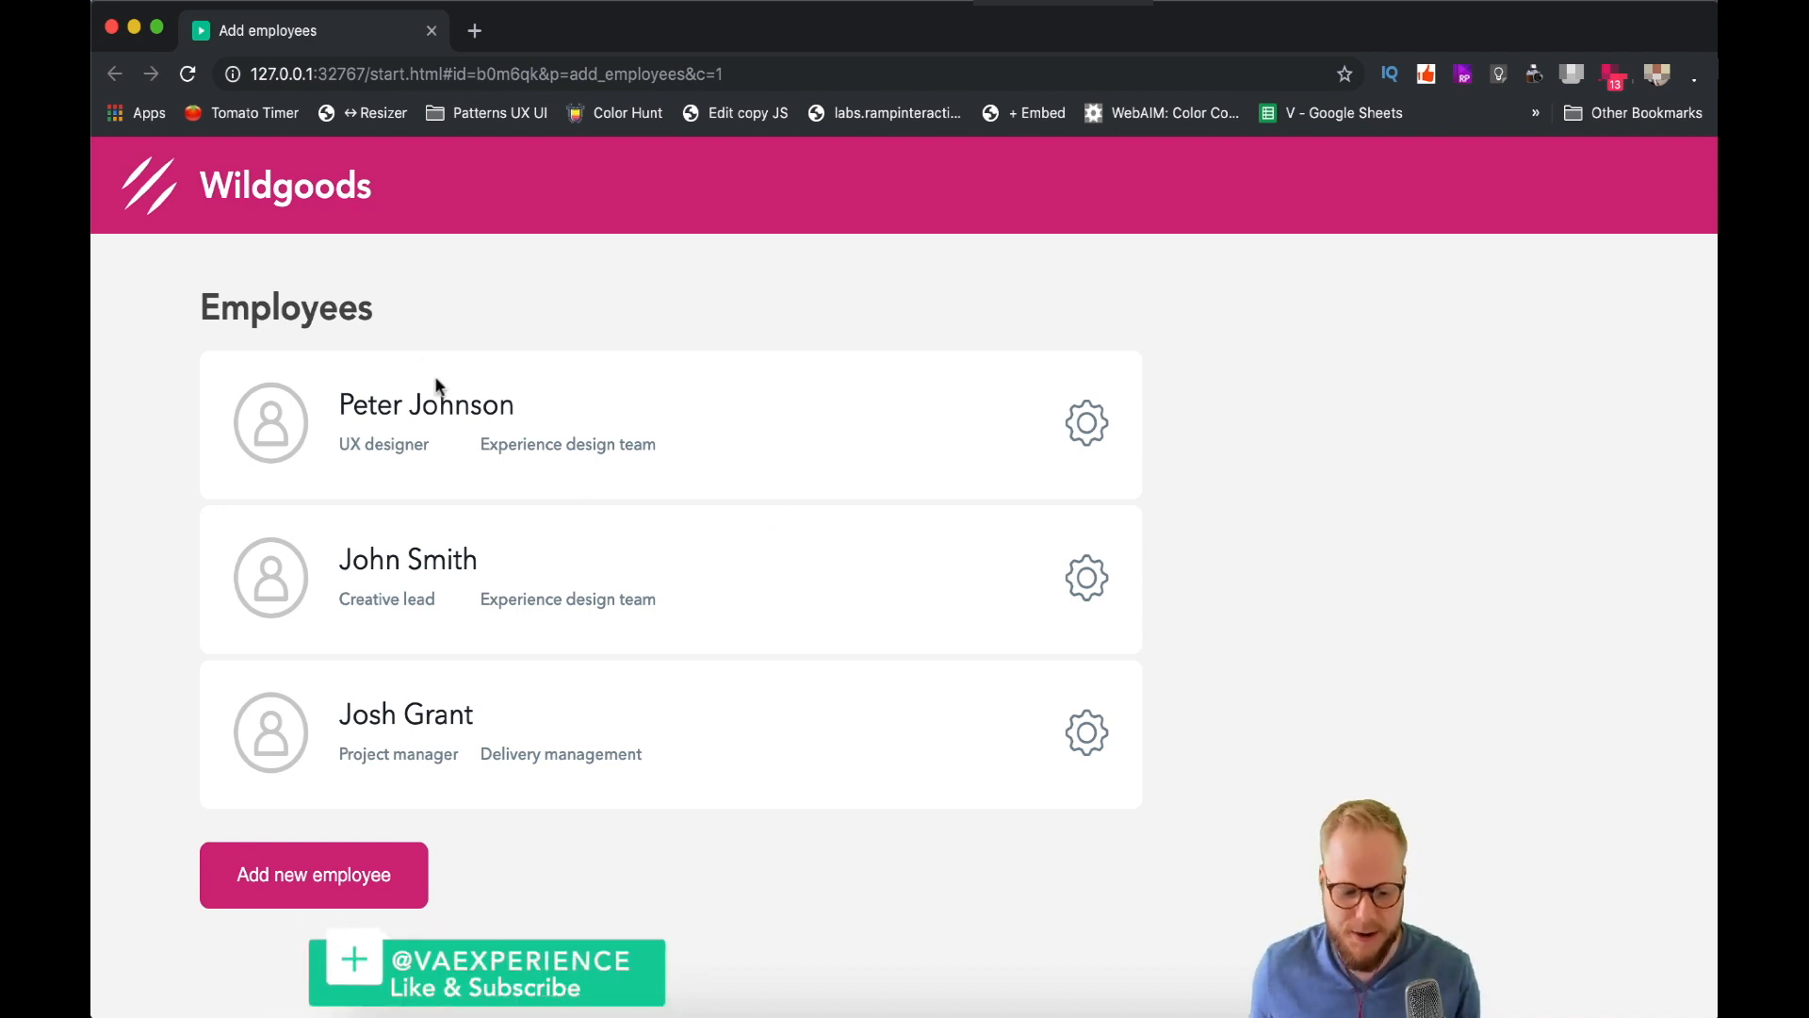
# Step: Test adding an employee in the preview with full name "shdsfhsdhfgdhs", role "sajhjdsfds" and team Sales
pyautogui.click(344, 872)
pyautogui.write('shdsfhsdhfgdhs')
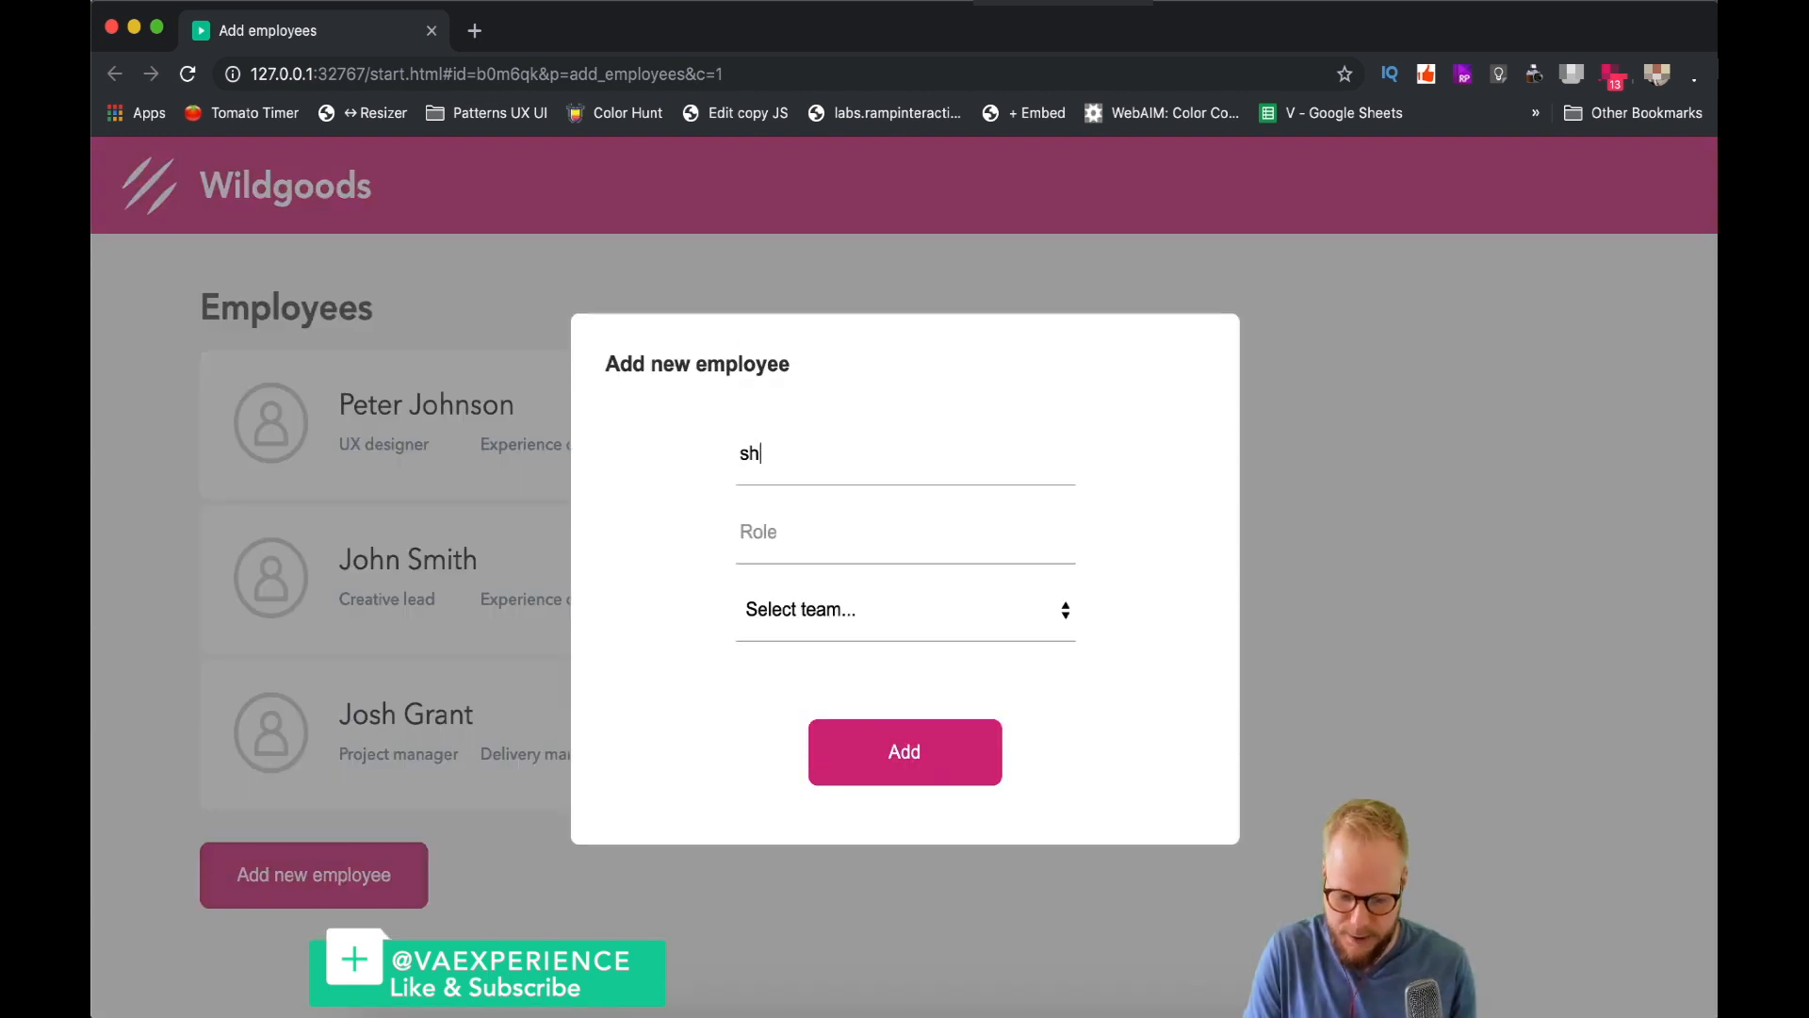
pyautogui.click(792, 537)
pyautogui.write('sajhjdsfds')
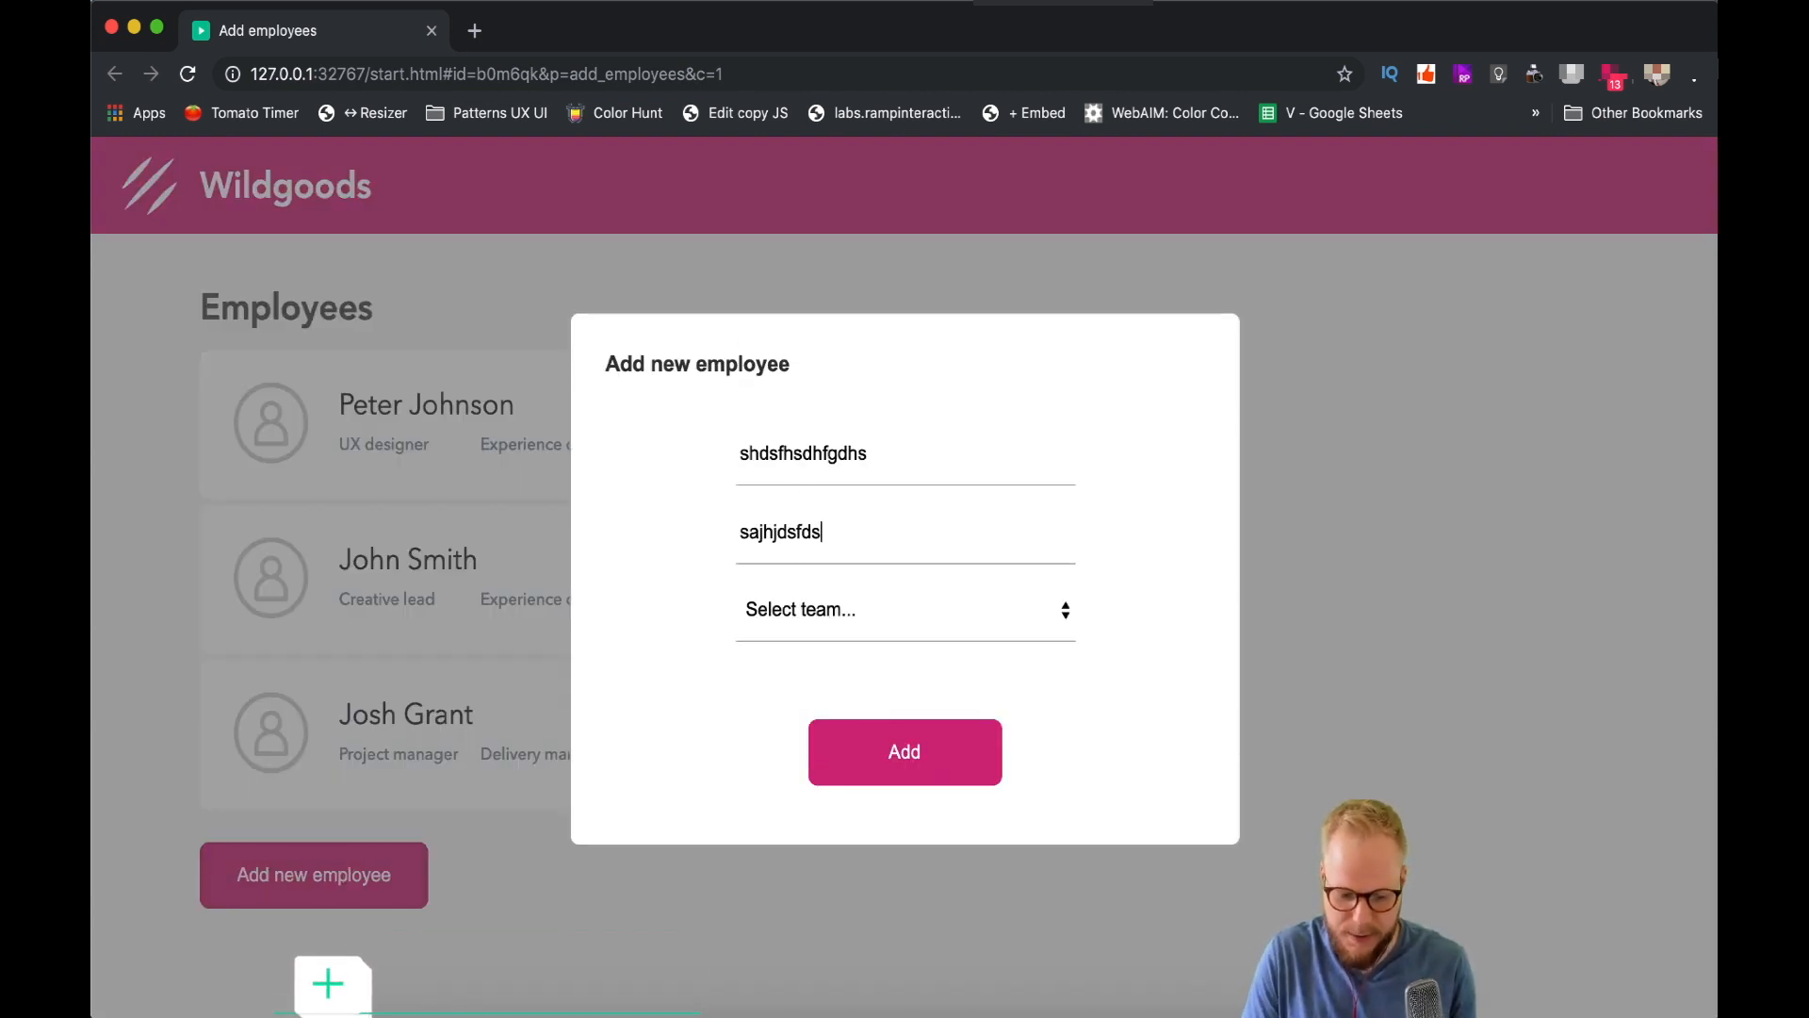
pyautogui.click(847, 621)
pyautogui.click(829, 718)
pyautogui.click(904, 752)
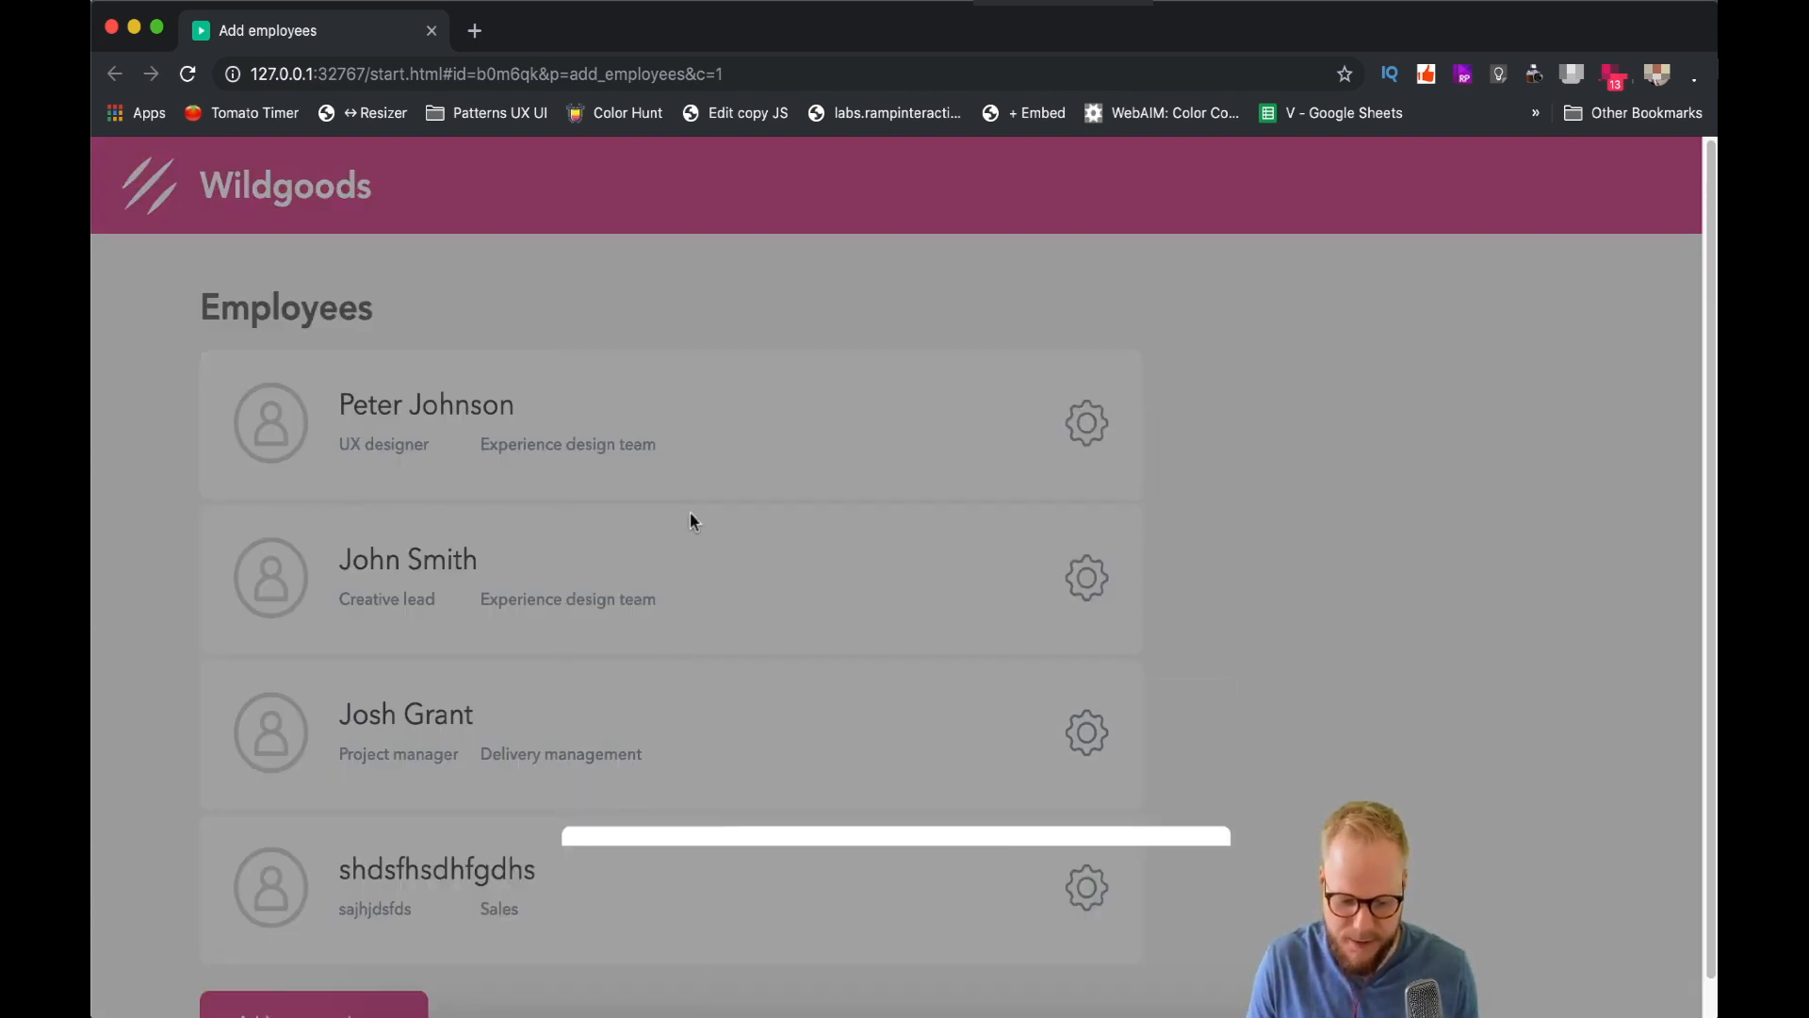
pyautogui.scroll(-1, 335, 716)
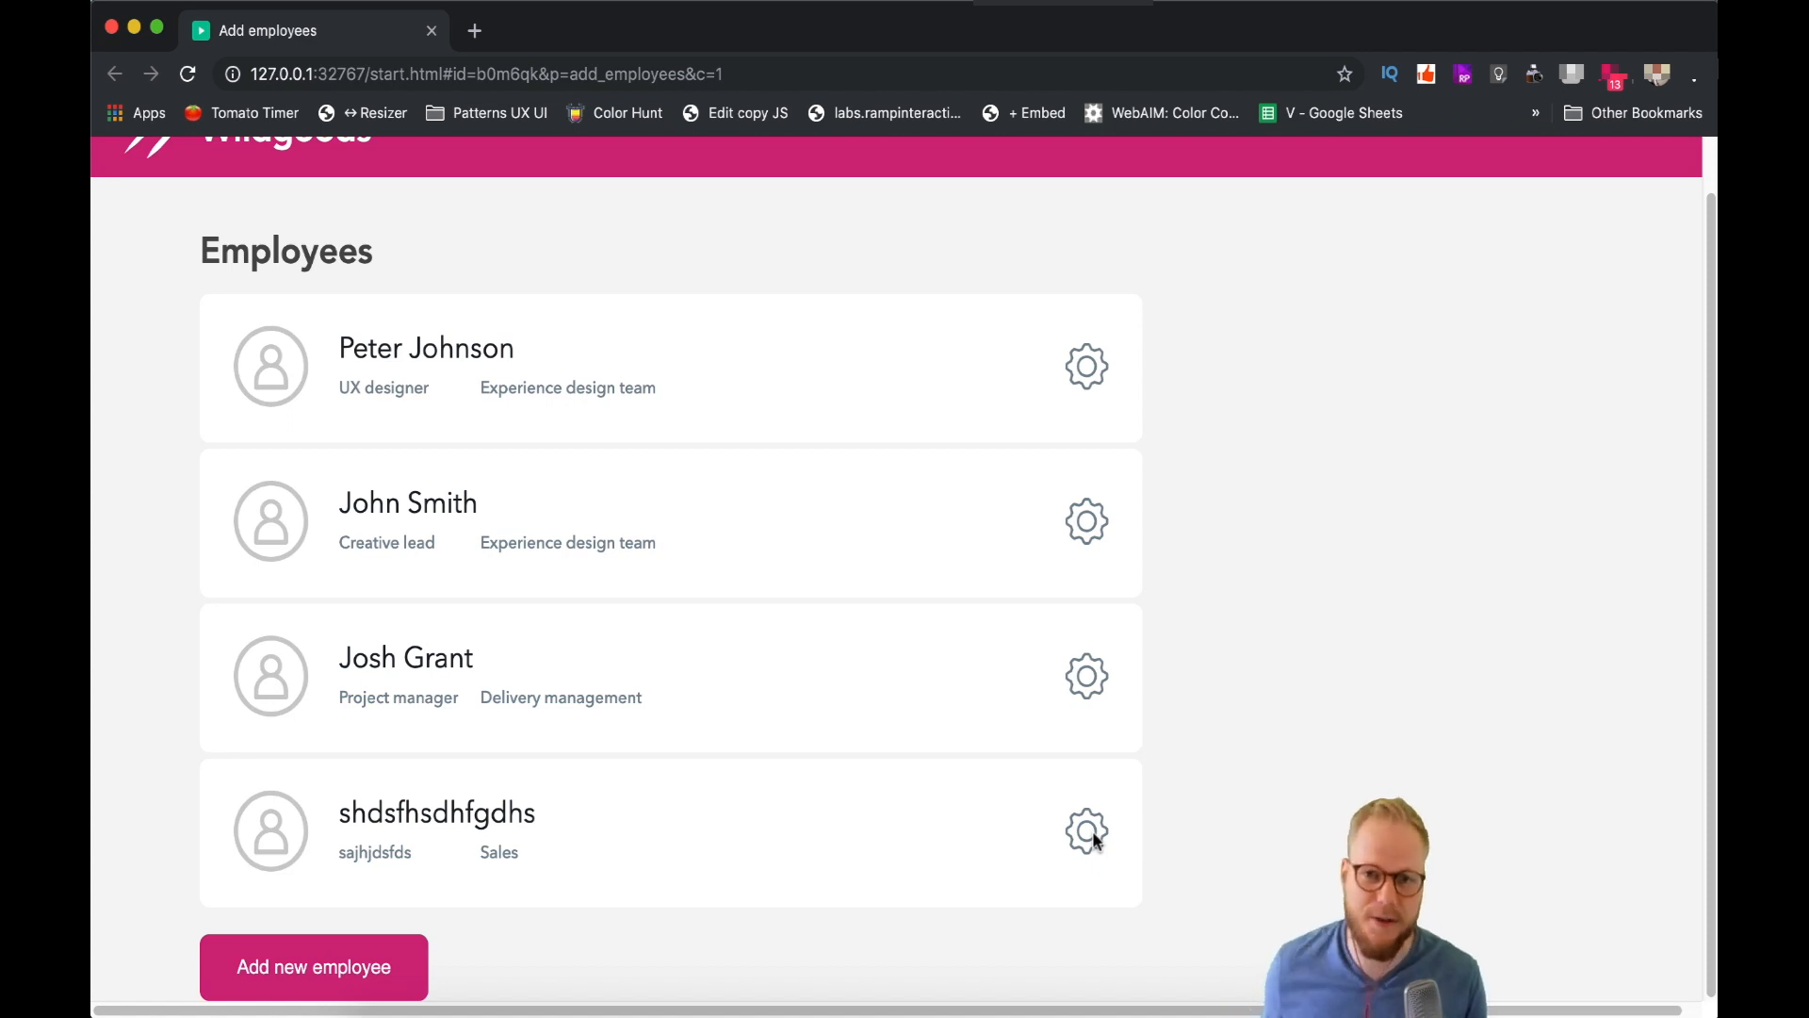
# Step: Close the prototype preview, return to Axure RP and leave the editing view of the Modal-AddNew state
pyautogui.click(432, 31)
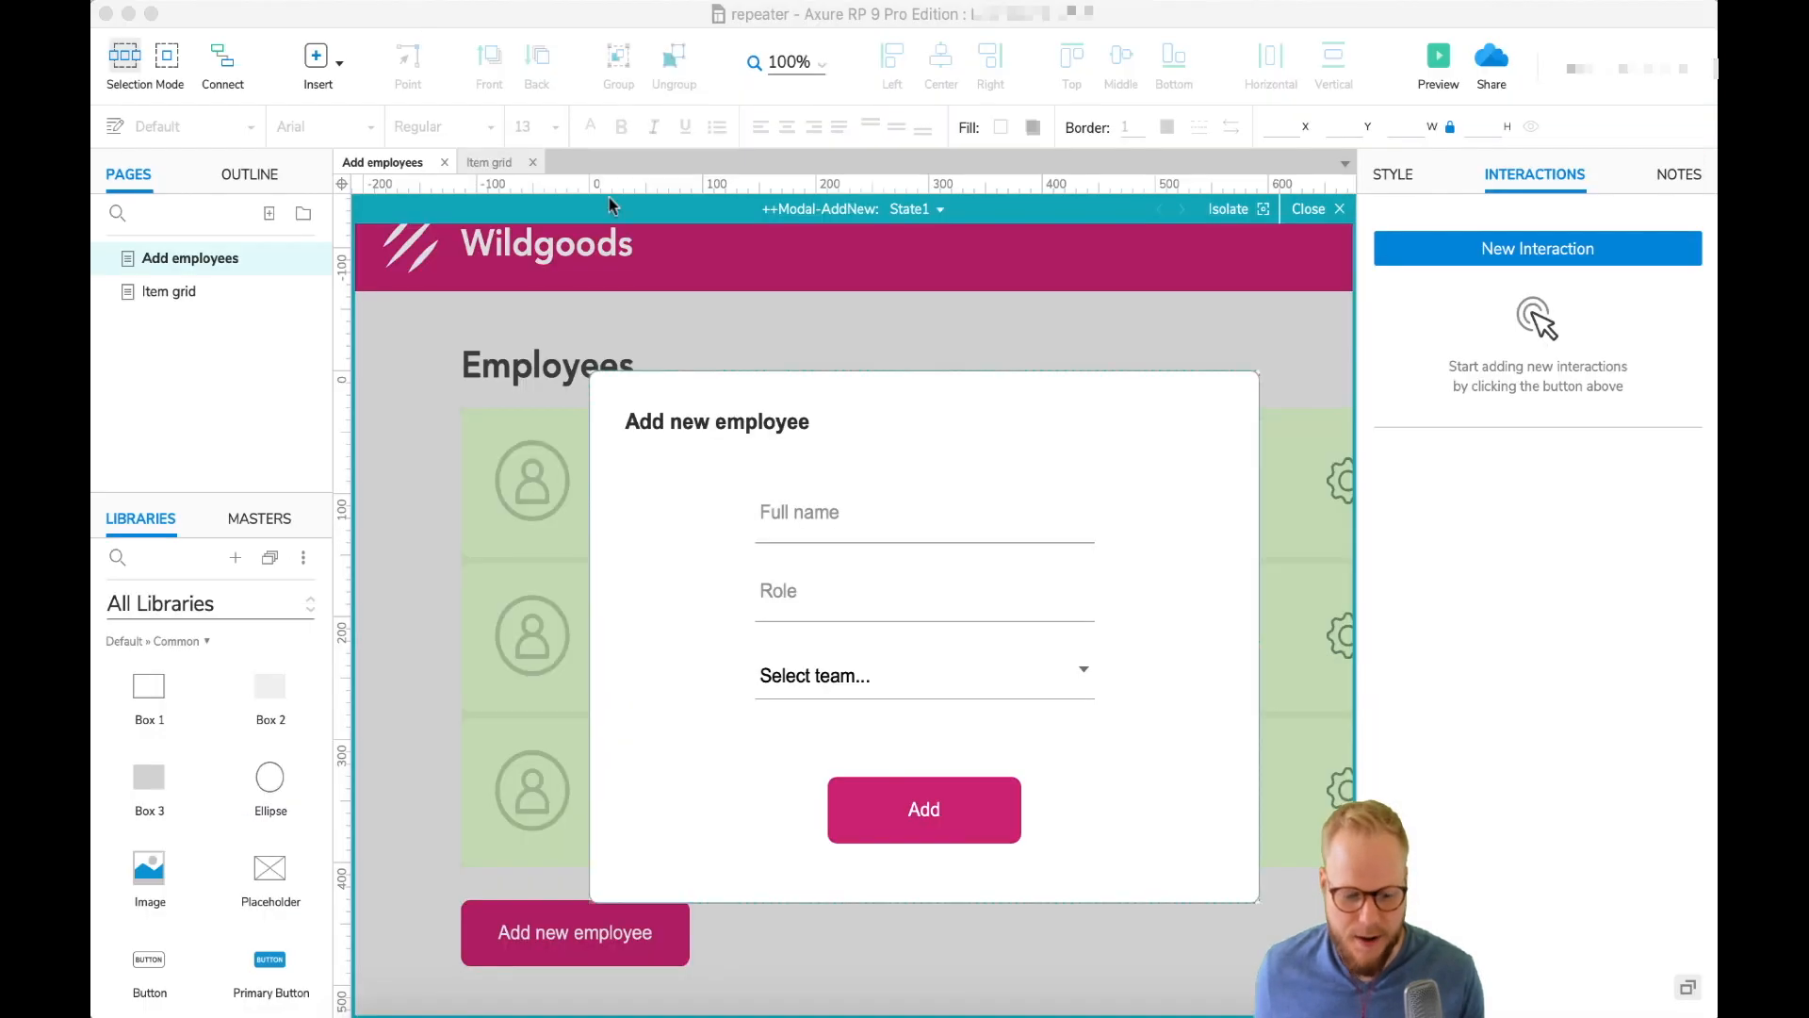
pyautogui.click(1140, 432)
pyautogui.click(1309, 209)
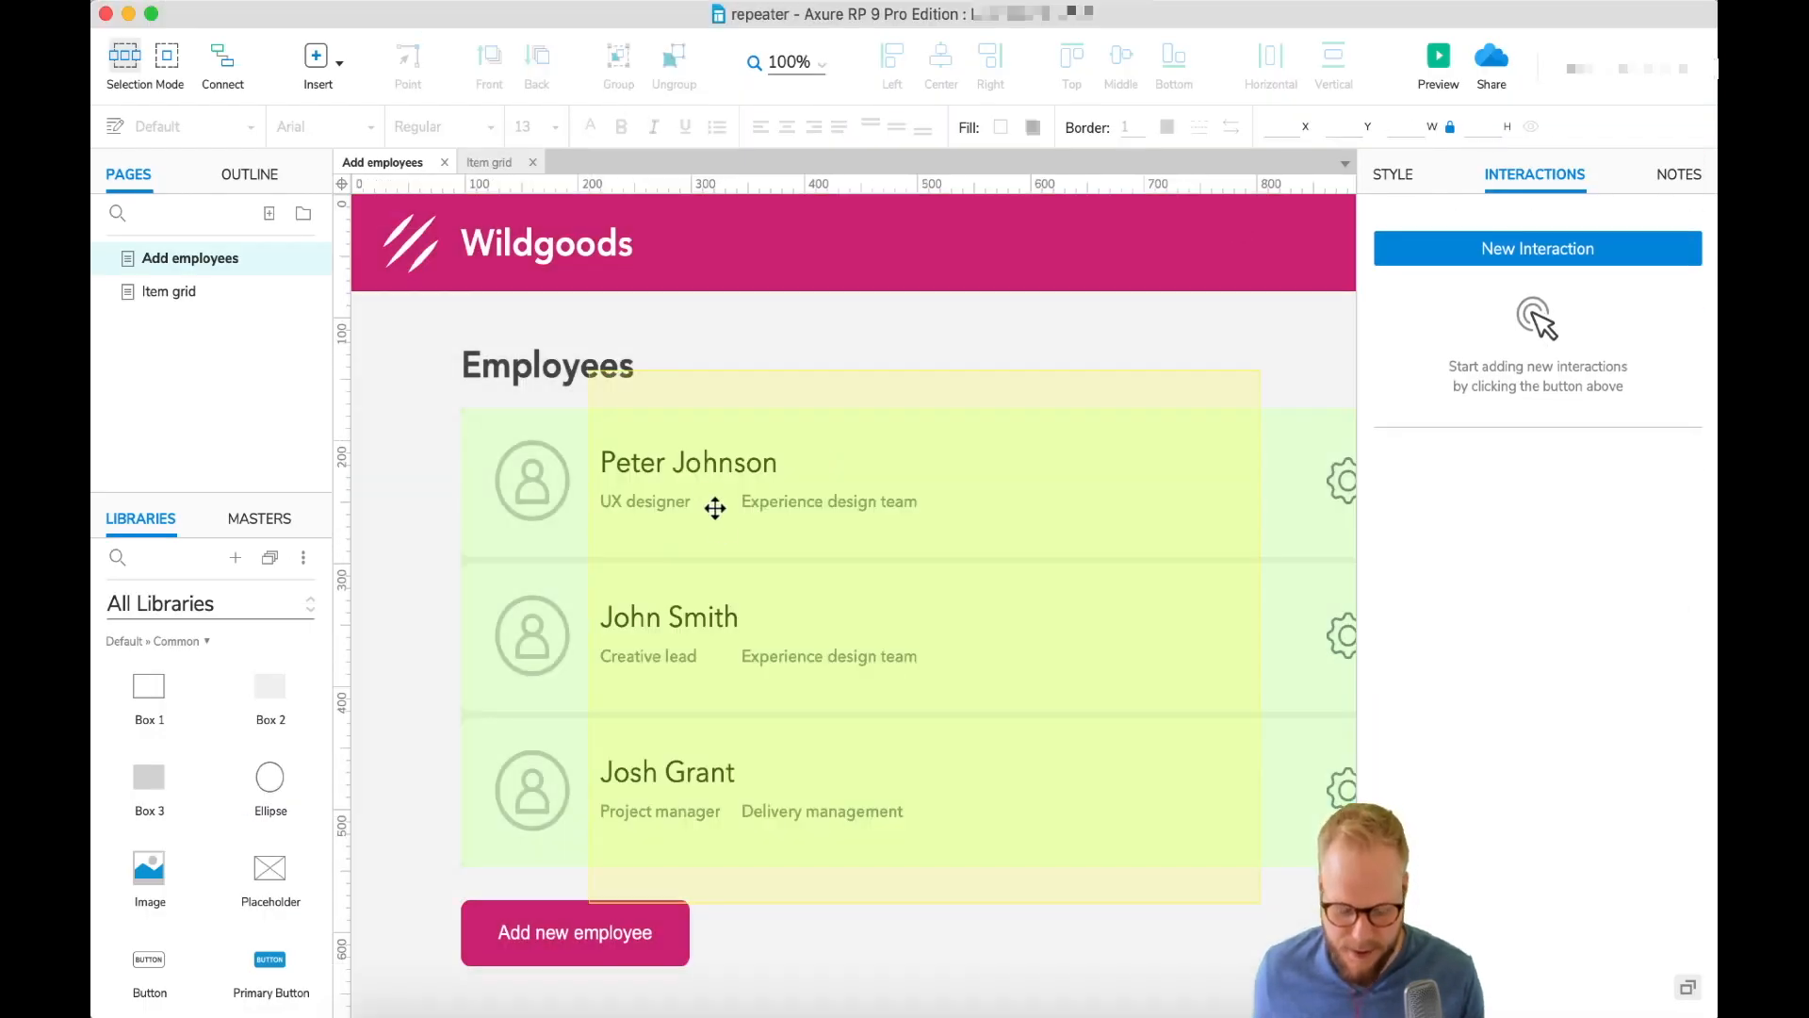
# Step: Open the employee repeater's item for editing and move its gear icon left to about x 706, y 39
pyautogui.click(569, 480)
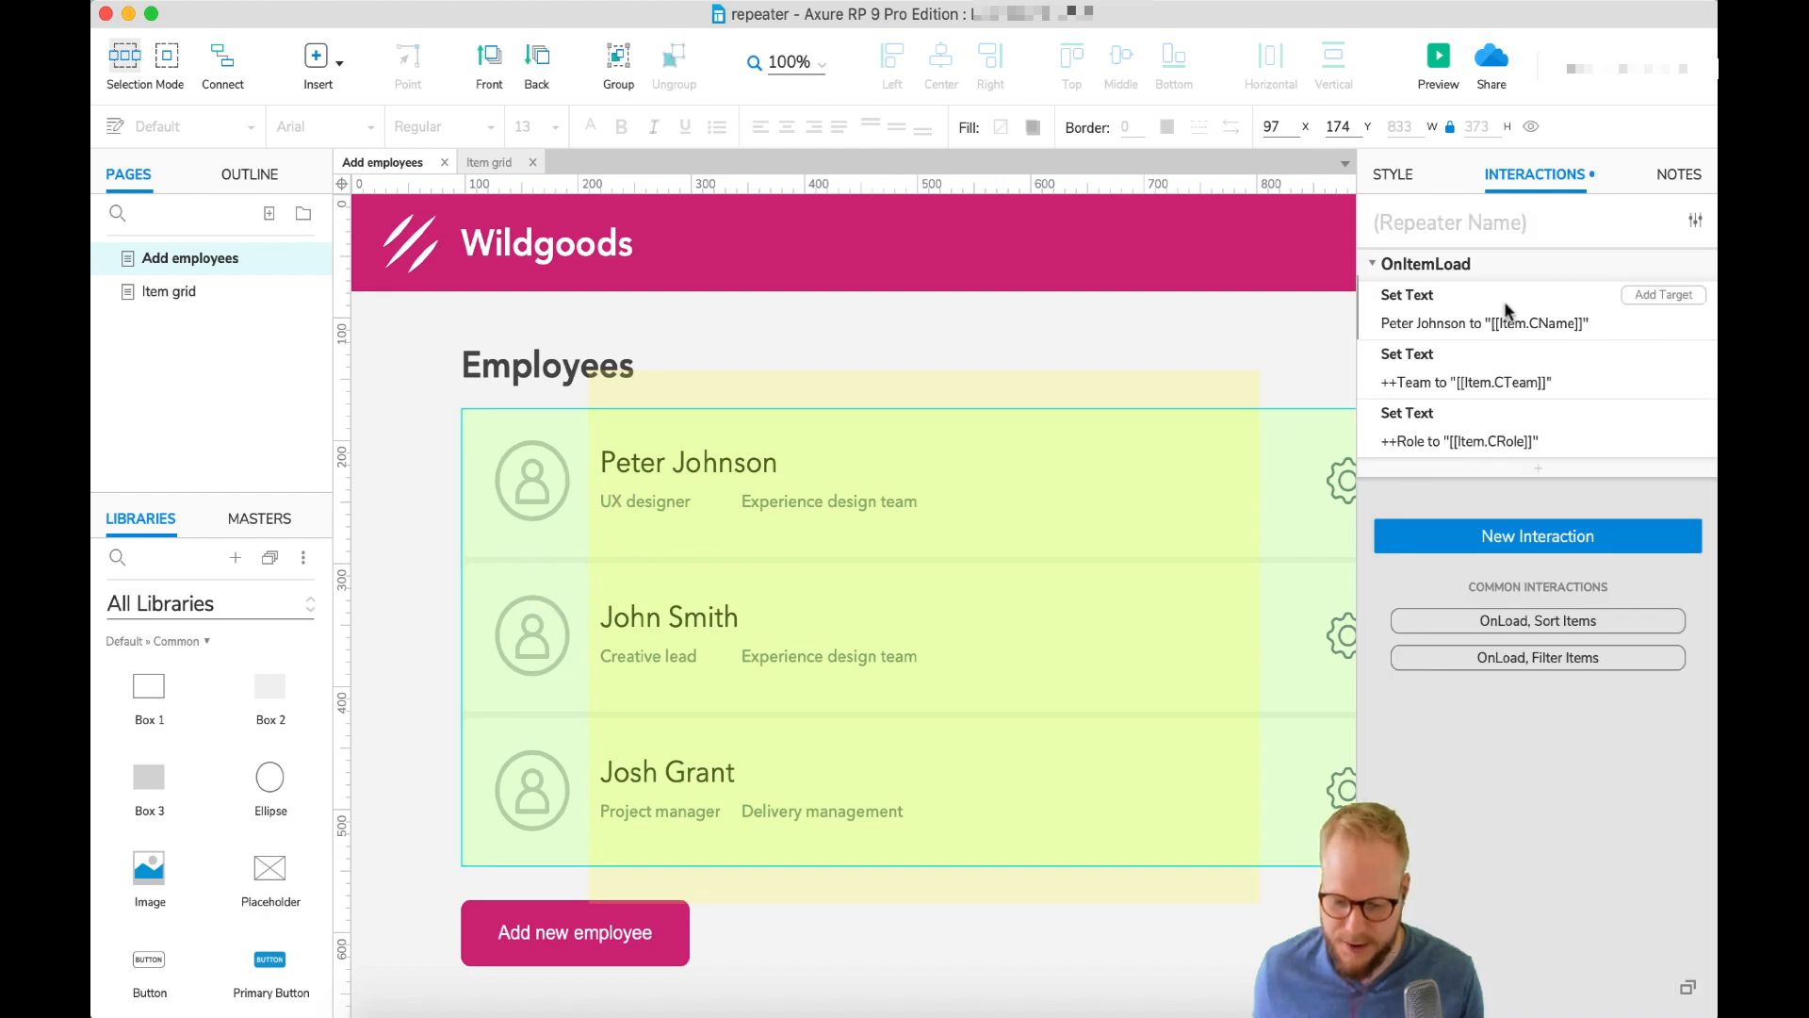
pyautogui.doubleClick(539, 514)
pyautogui.hscroll(5, 641, 448)
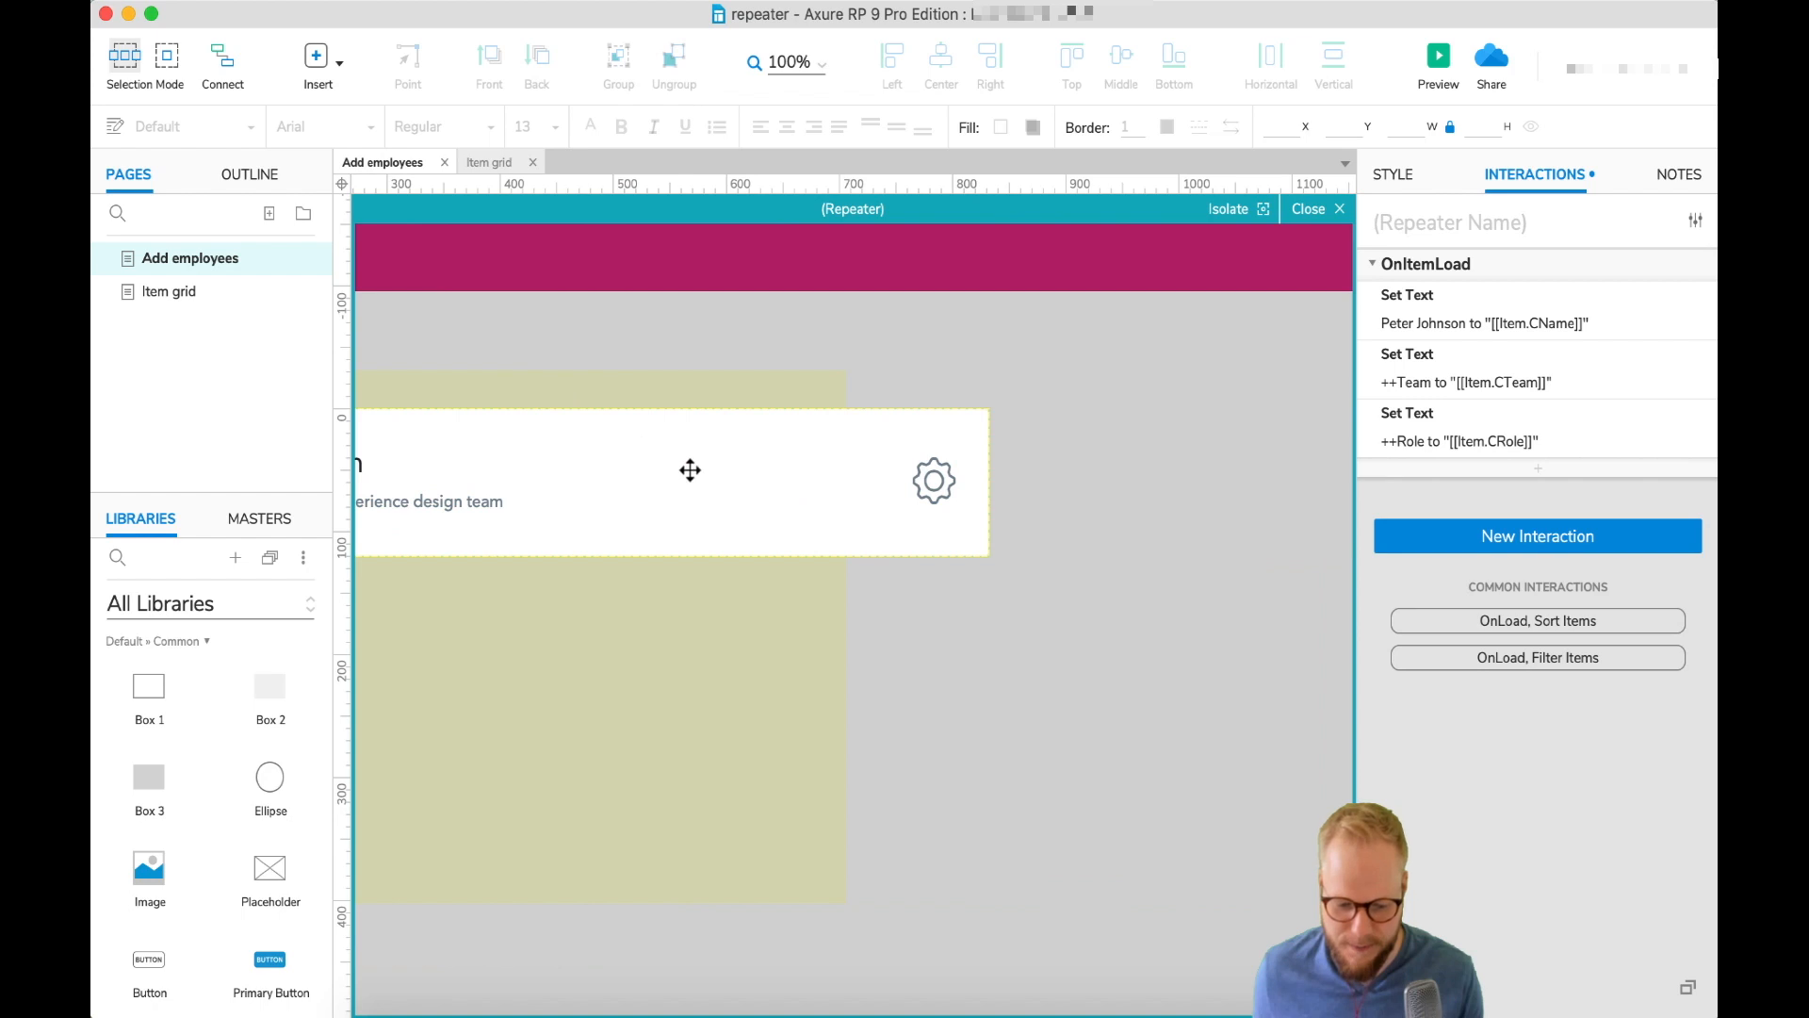
pyautogui.hscroll(-10, 687, 473)
pyautogui.hscroll(3, 1257, 489)
pyautogui.click(1166, 481)
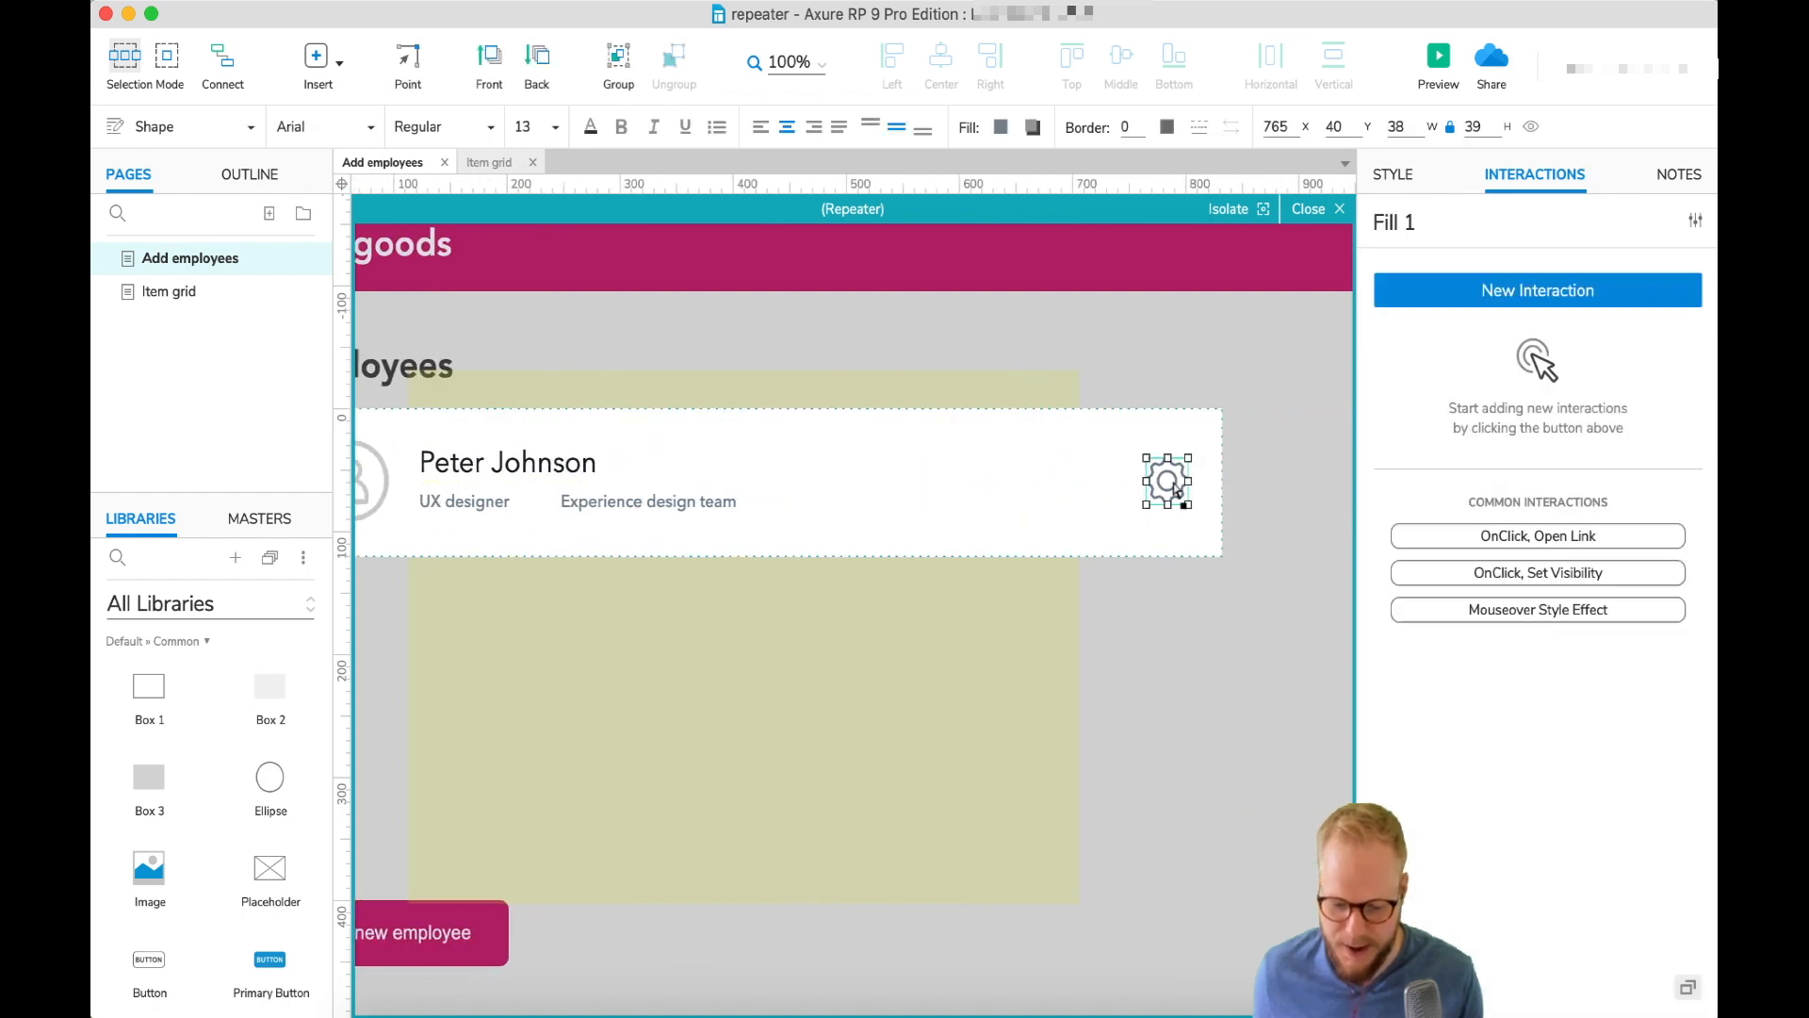
pyautogui.moveTo(1169, 482); pyautogui.dragTo(1099, 479)
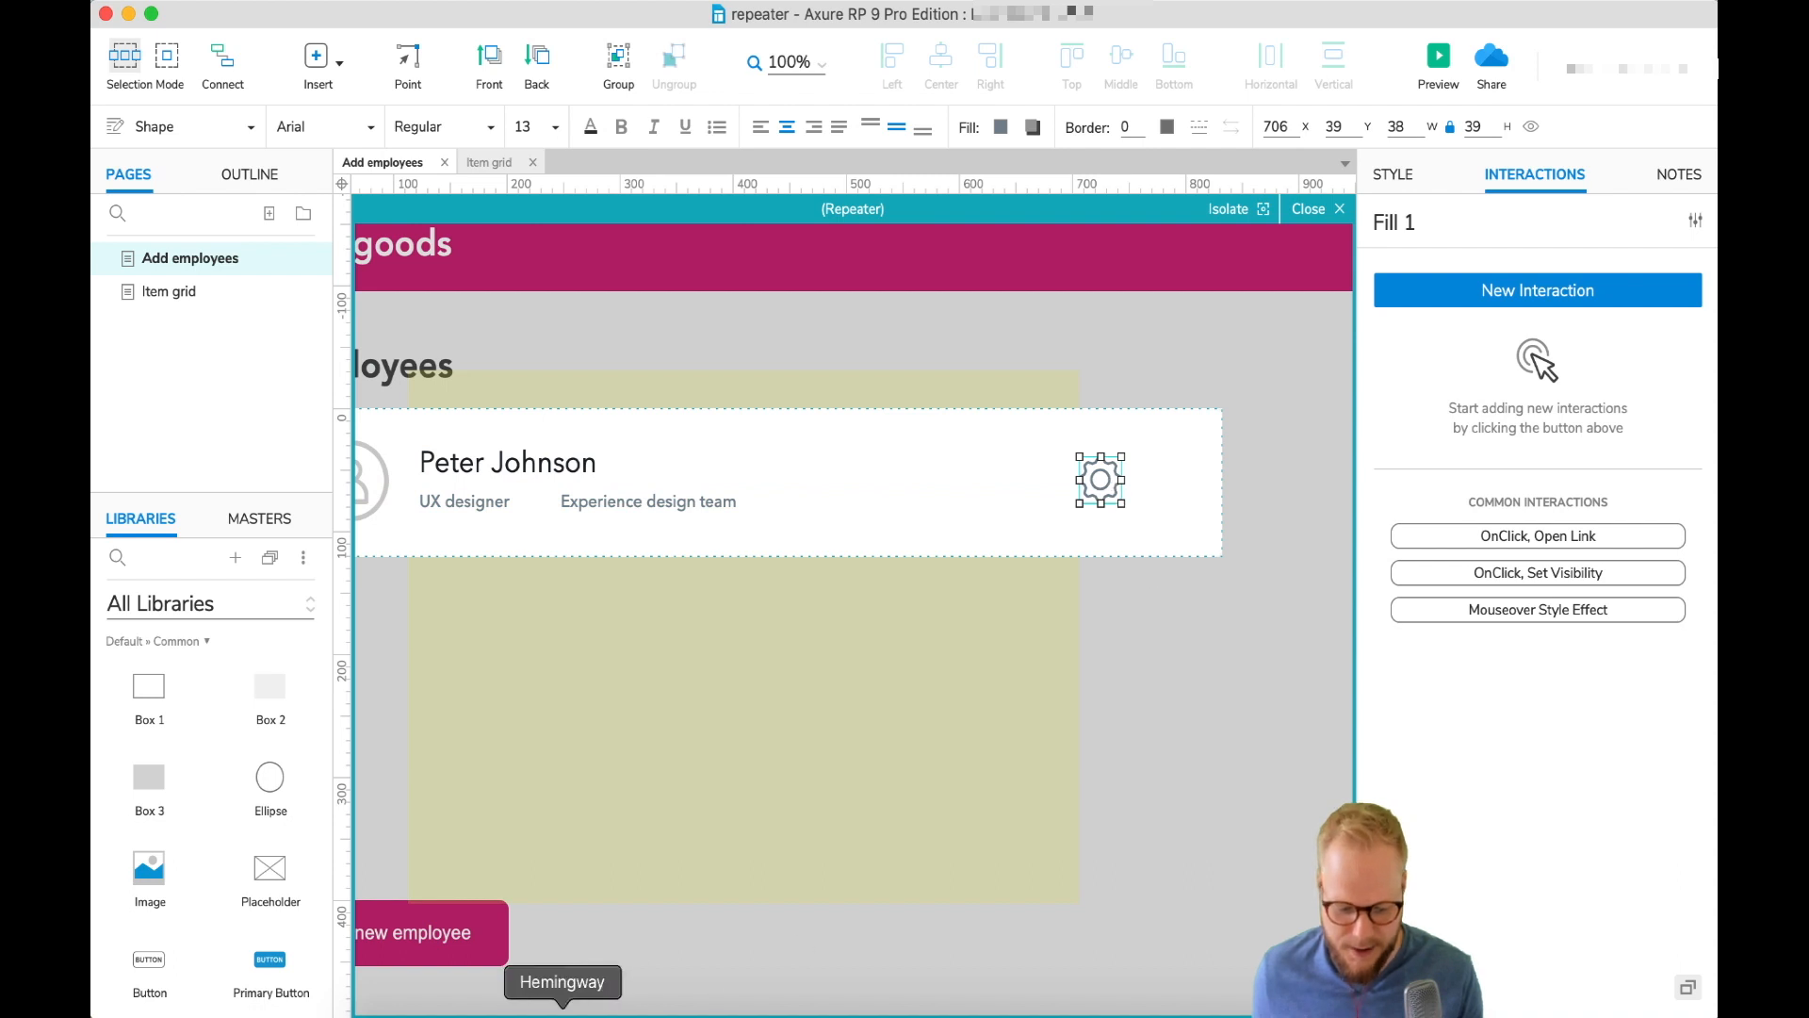
# Step: Add a trash can image to the repeater item, scale it to about 37 × 37 and place it just right of the gear icon
pyautogui.click(691, 1001)
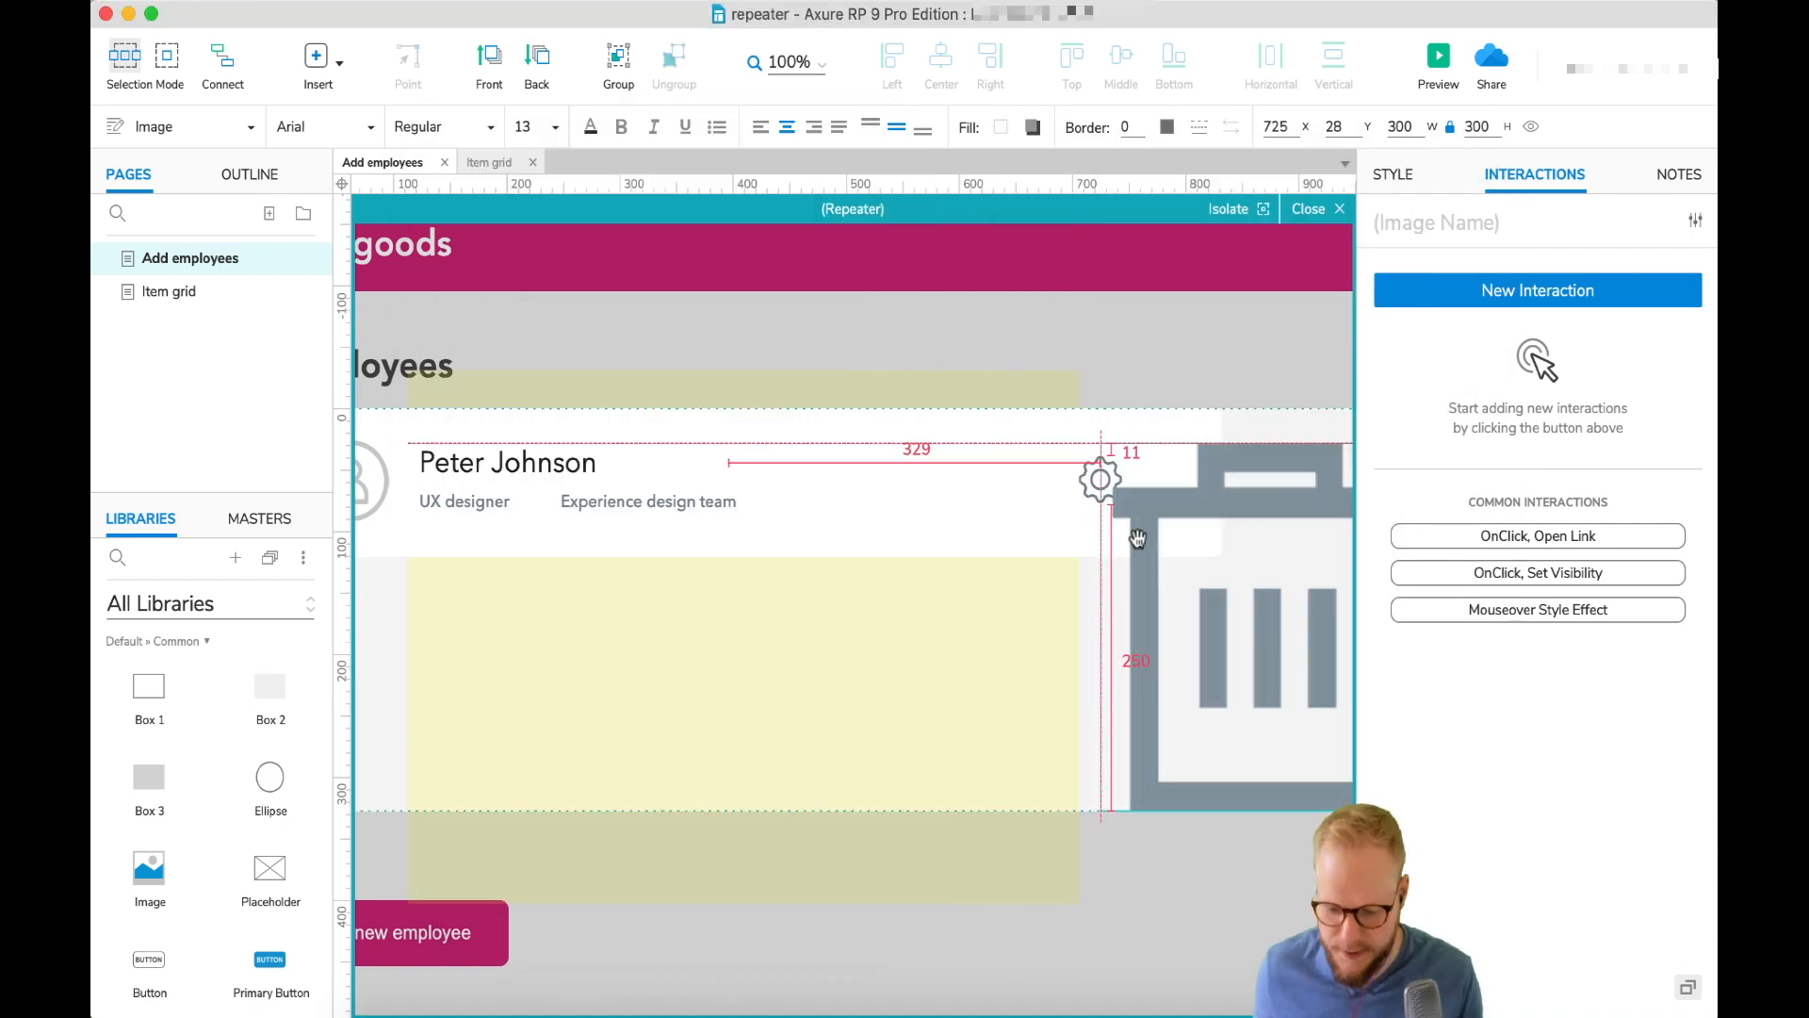
pyautogui.moveTo(1348, 801); pyautogui.dragTo(1189, 492)
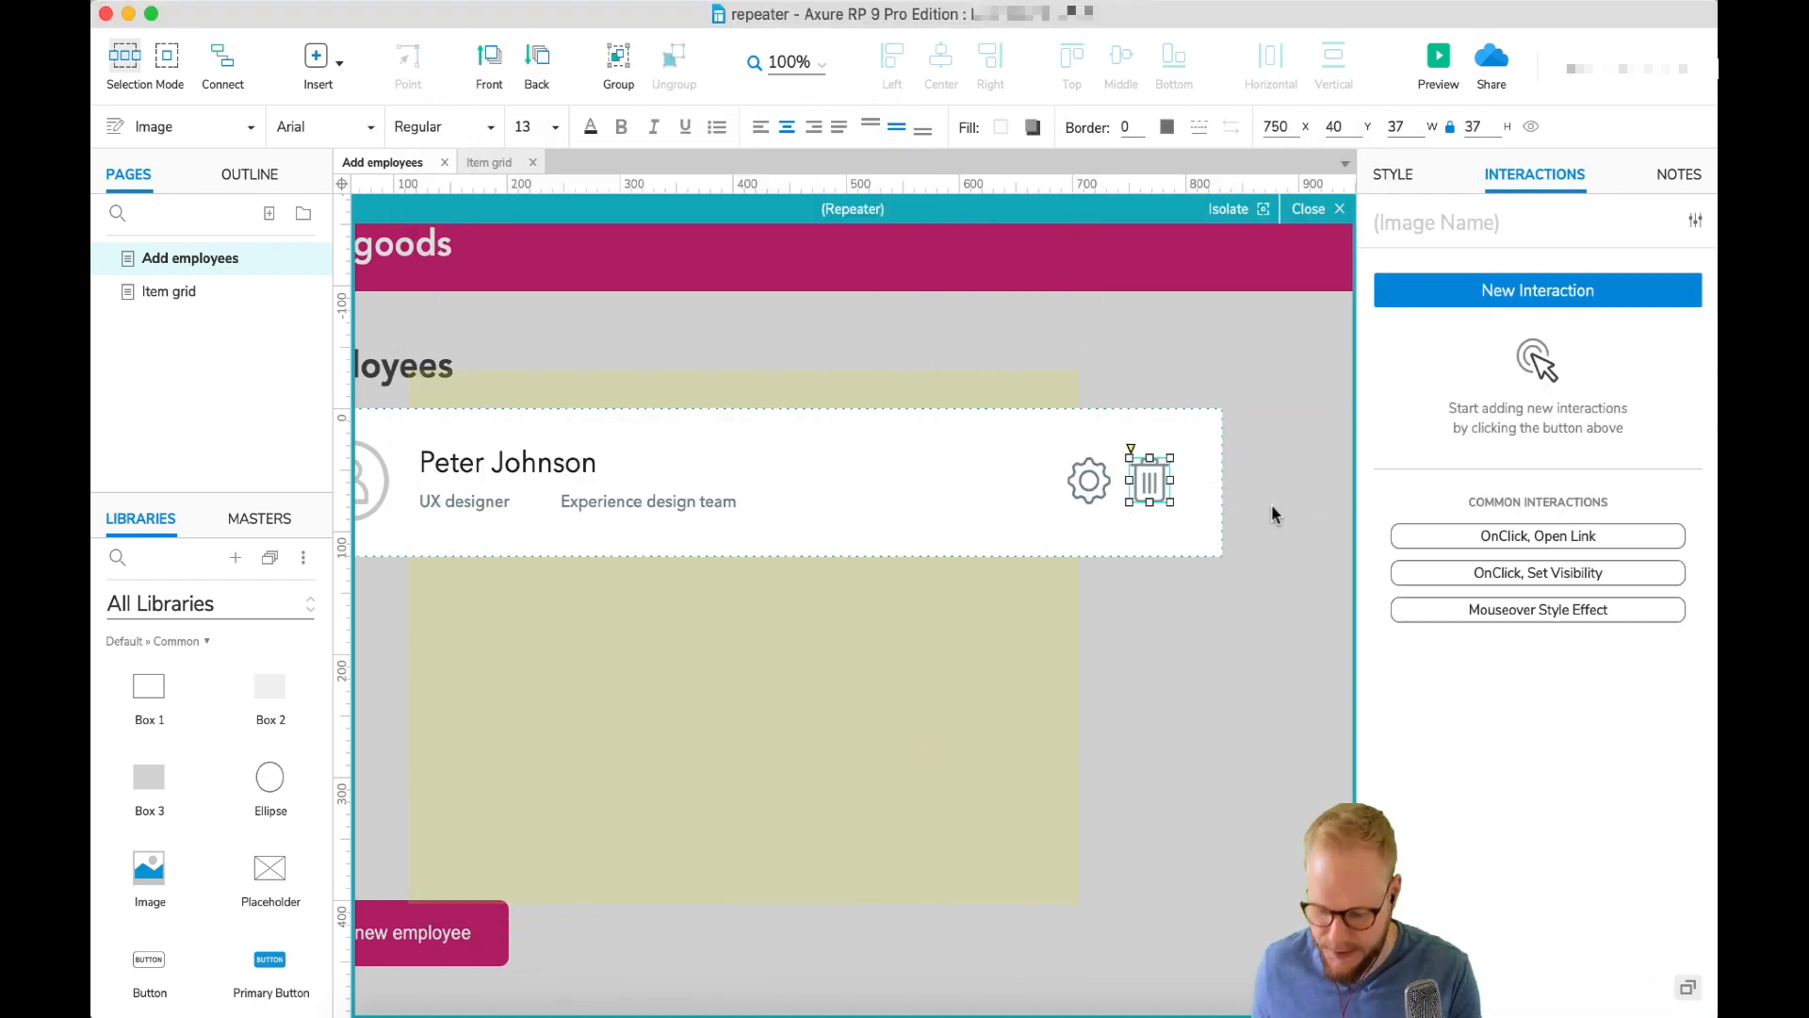
pyautogui.click(1301, 492)
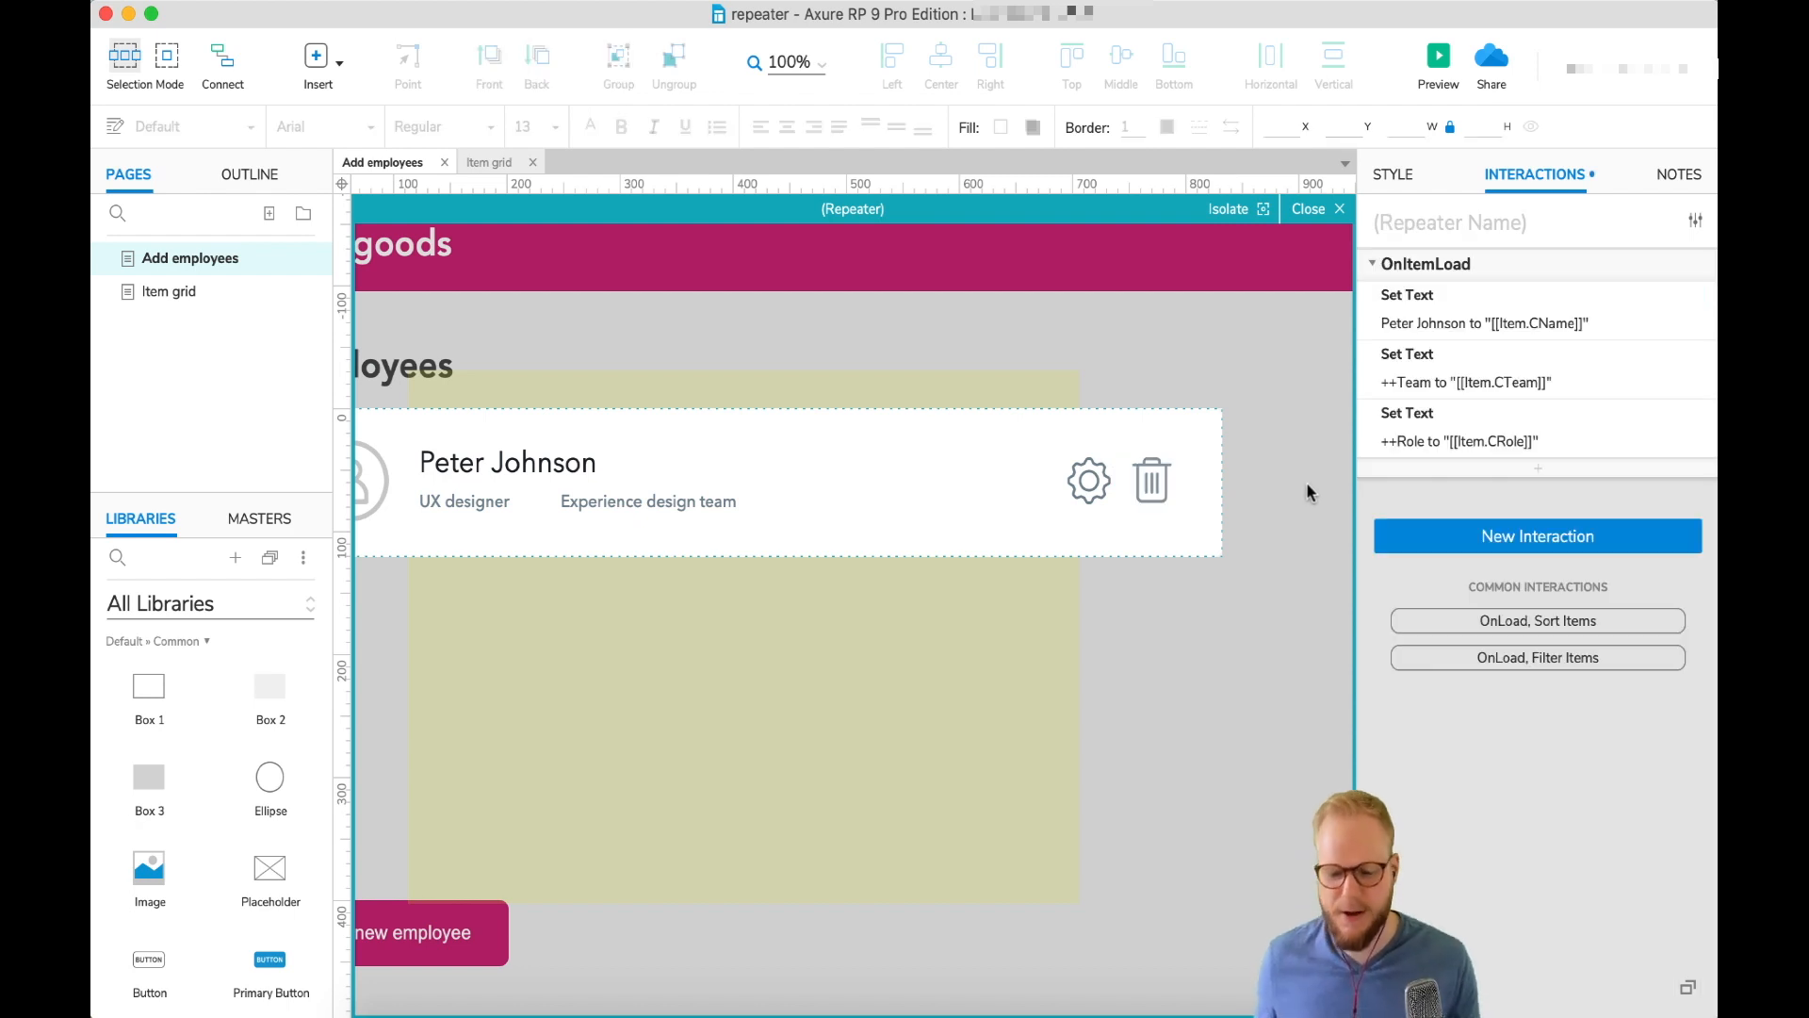
pyautogui.hscroll(-5, 1270, 529)
pyautogui.hscroll(3, 1287, 512)
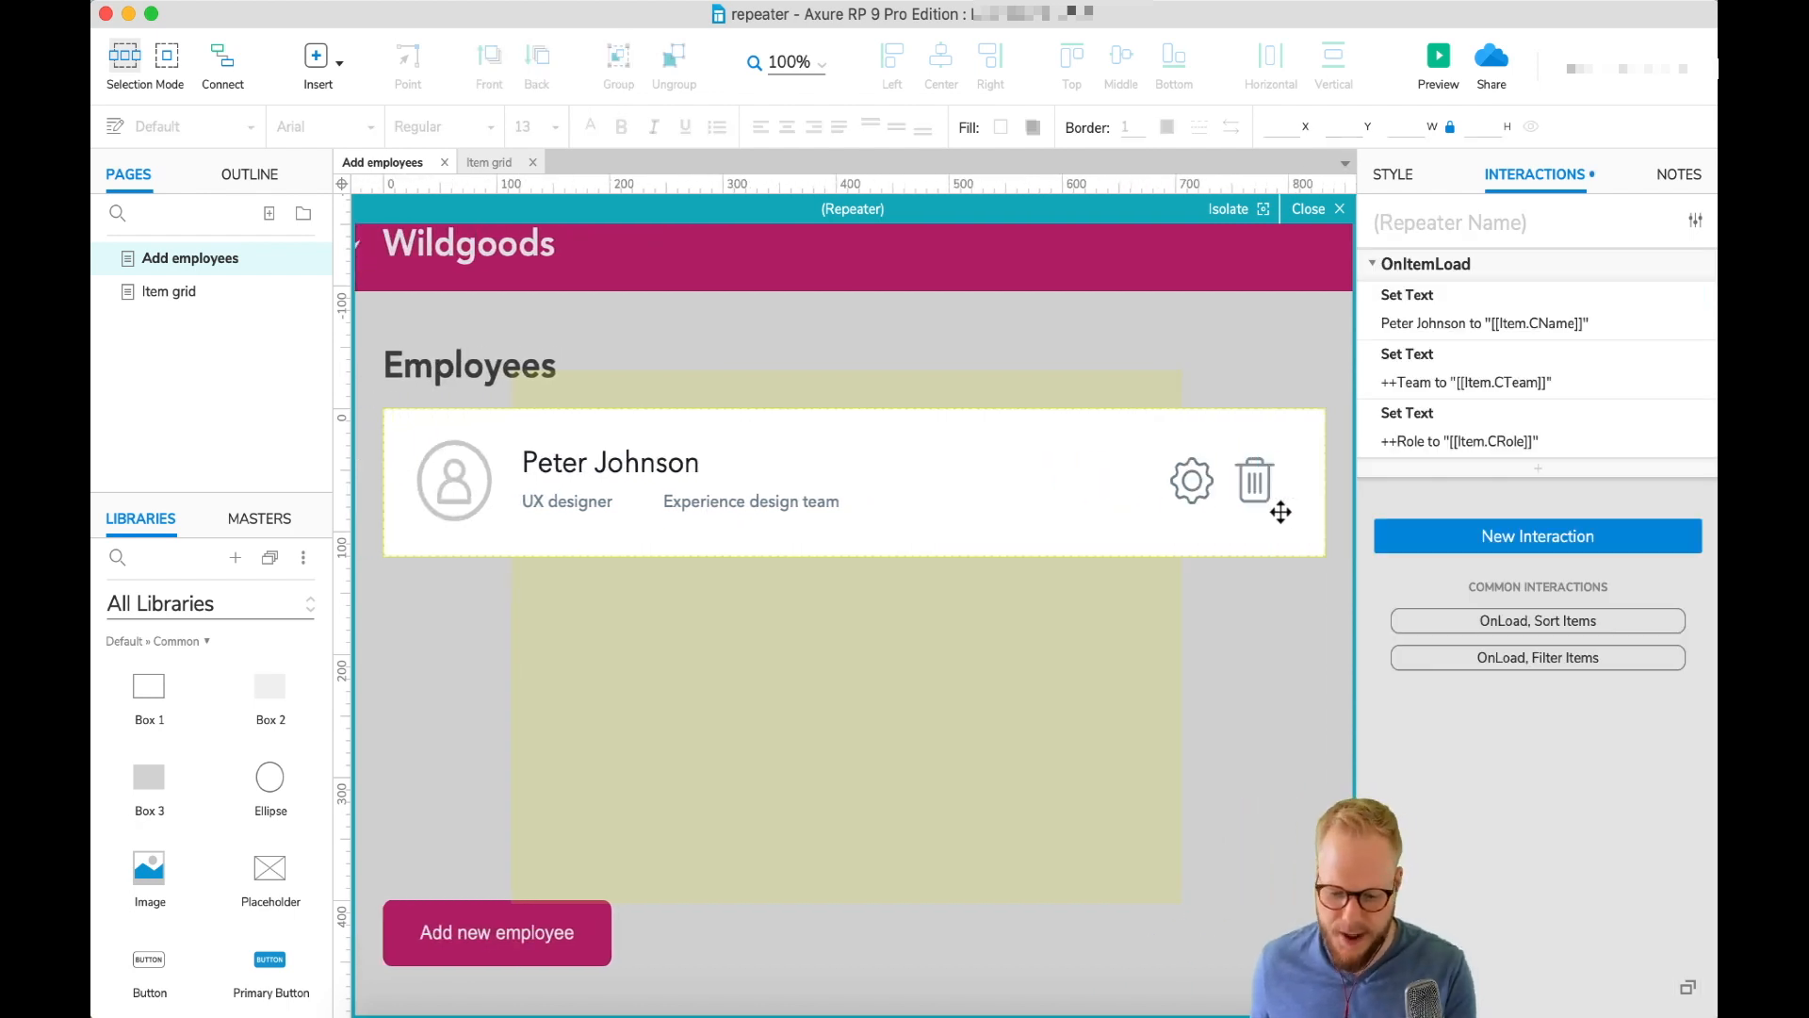
# Step: Place a Hot Spot over the trash icon and size it to about 49 × 53 at x 747, y 32
pyautogui.click(1256, 483)
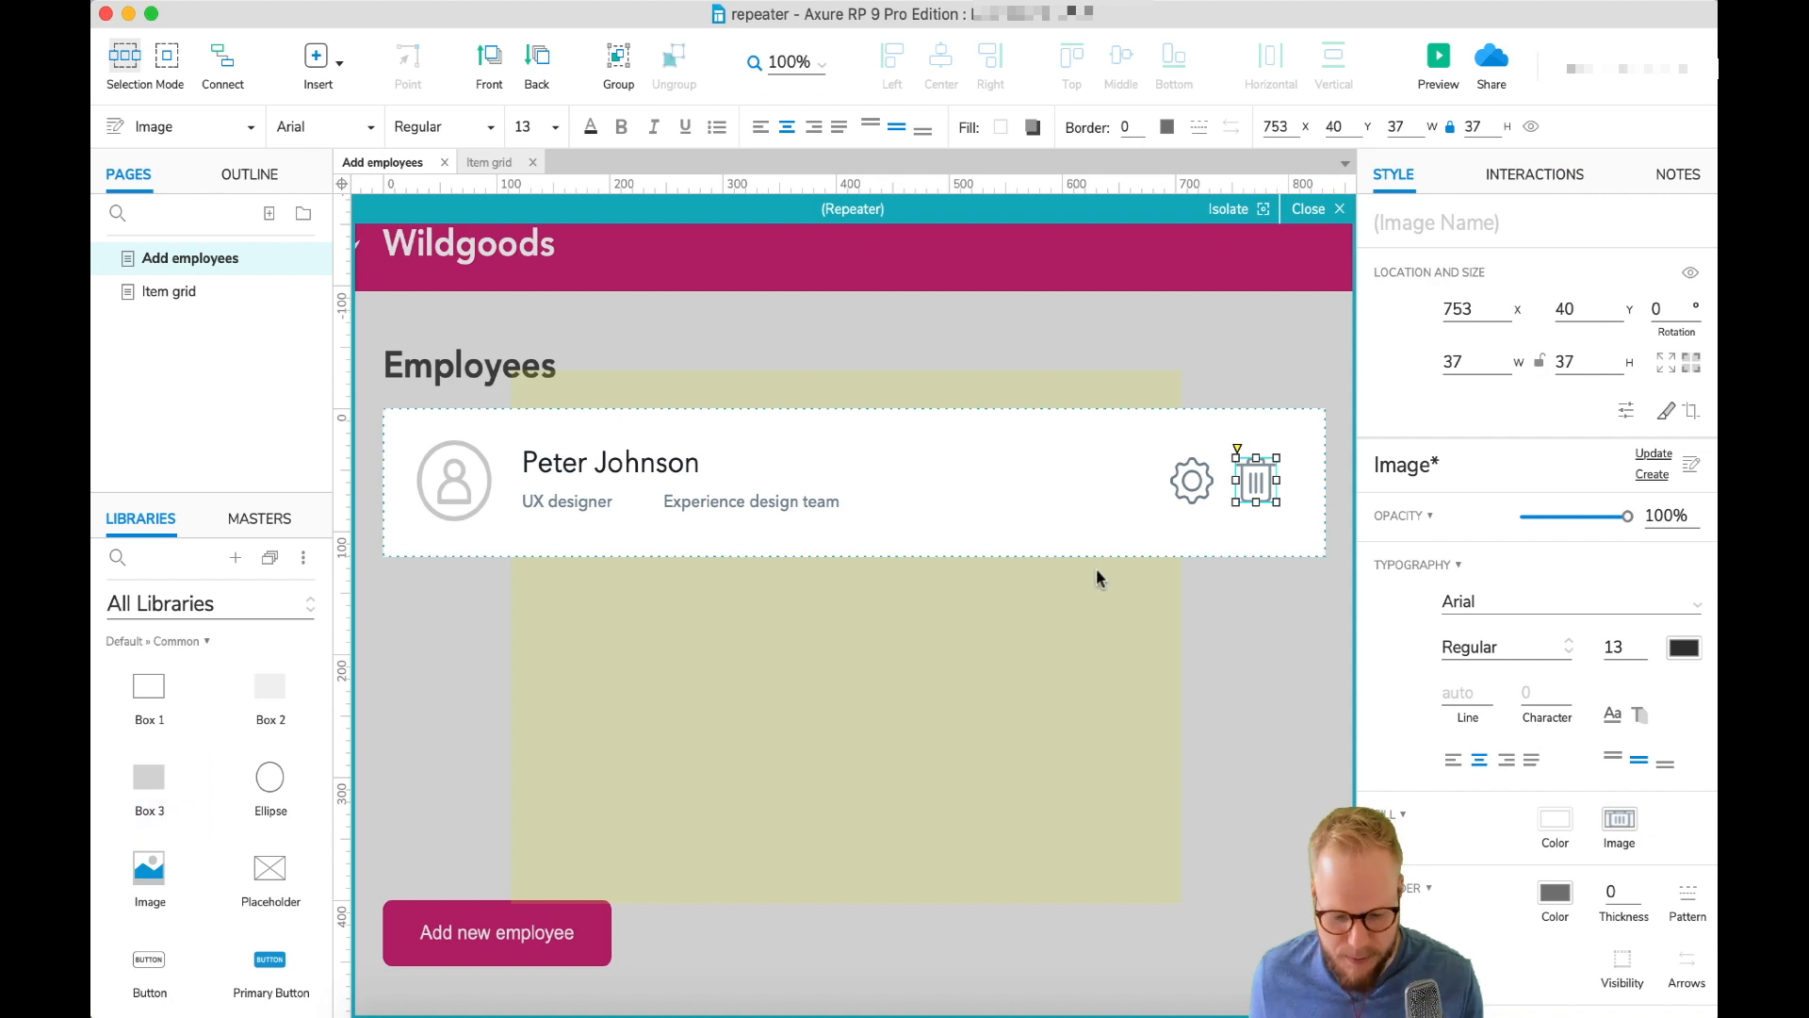
pyautogui.scroll(-1, 261, 839)
pyautogui.scroll(-8, 263, 843)
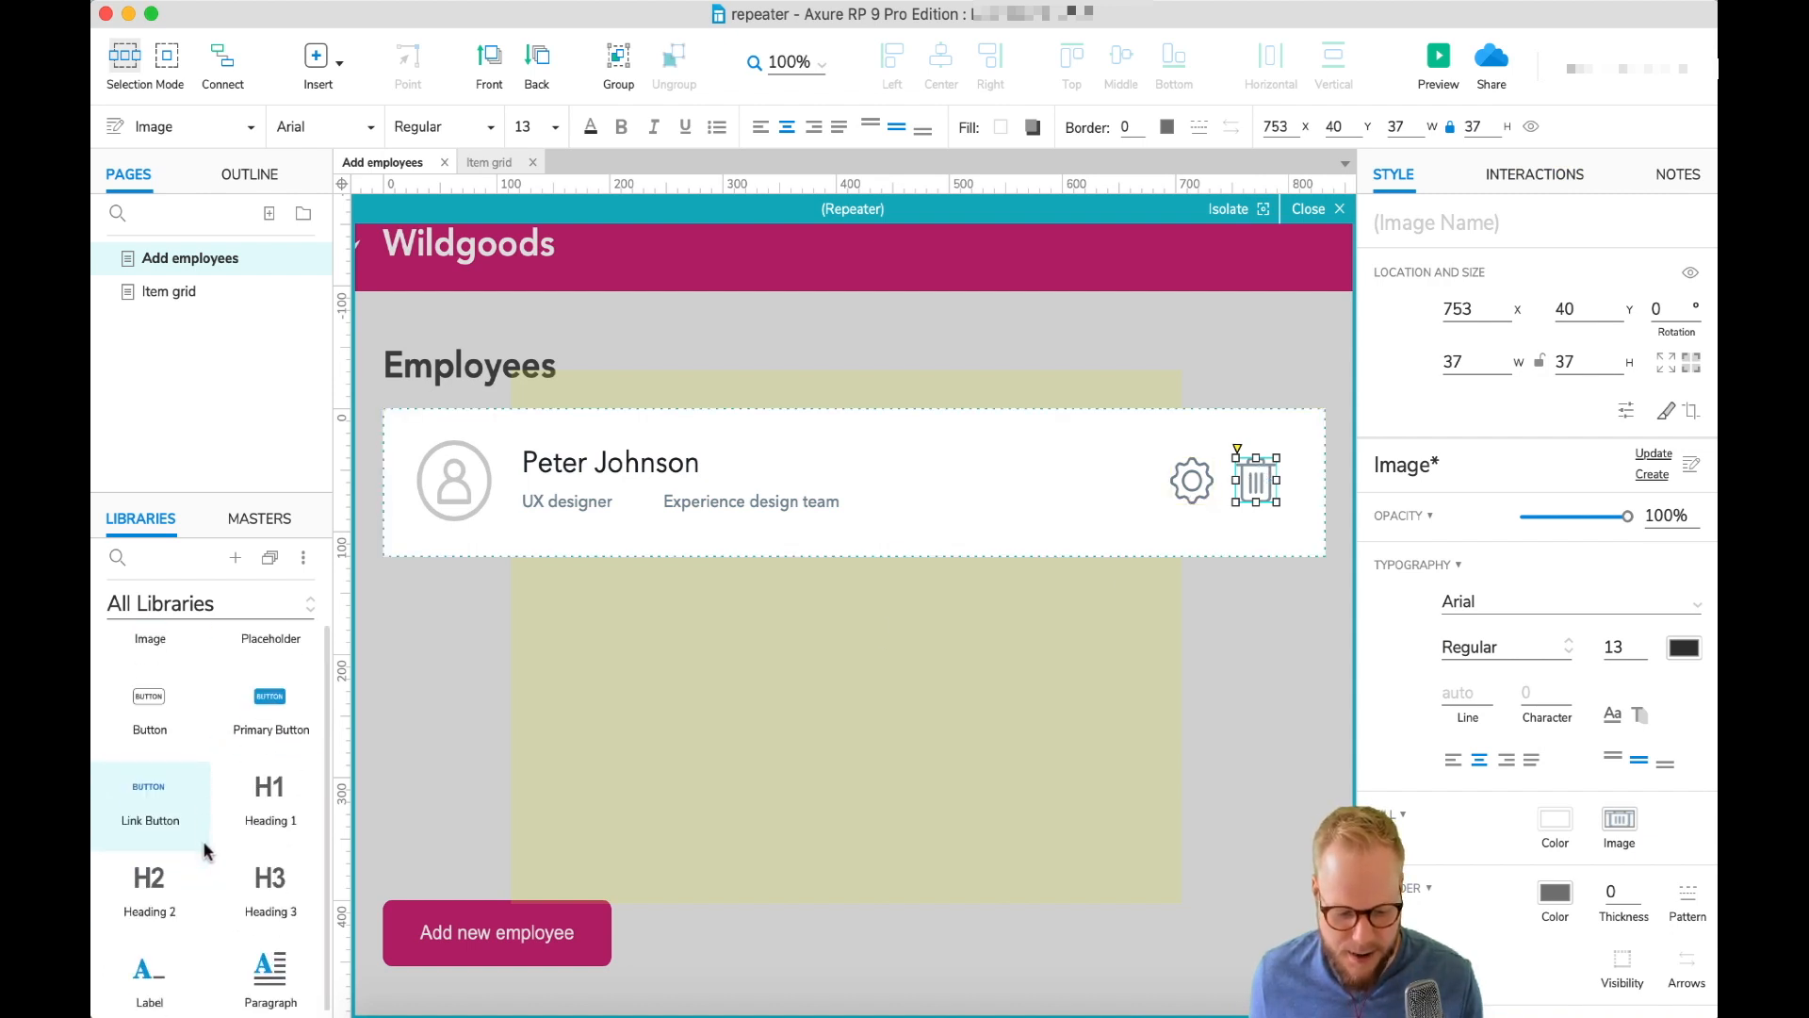
pyautogui.moveTo(146, 933); pyautogui.dragTo(1186, 441)
pyautogui.moveTo(1183, 564); pyautogui.dragTo(1283, 504)
pyautogui.moveTo(1235, 444); pyautogui.dragTo(1230, 446)
pyautogui.moveTo(1256, 506); pyautogui.dragTo(1256, 514)
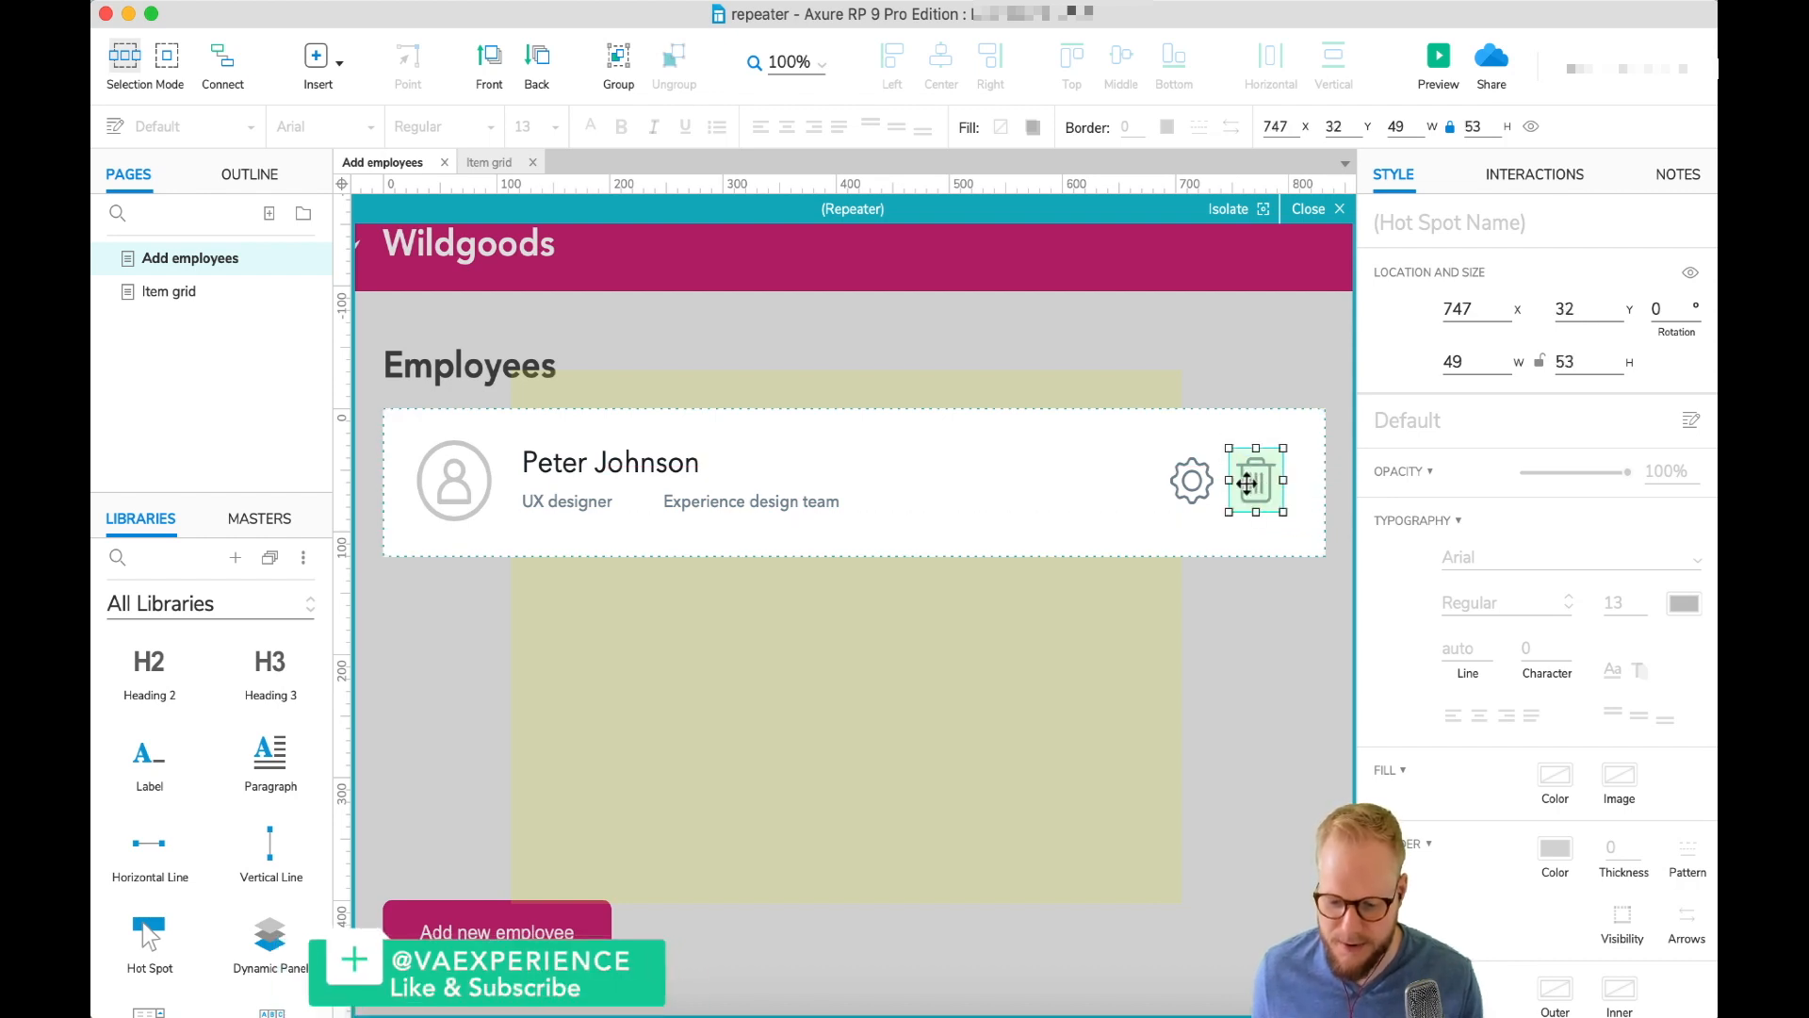
pyautogui.click(1292, 479)
pyautogui.click(1259, 479)
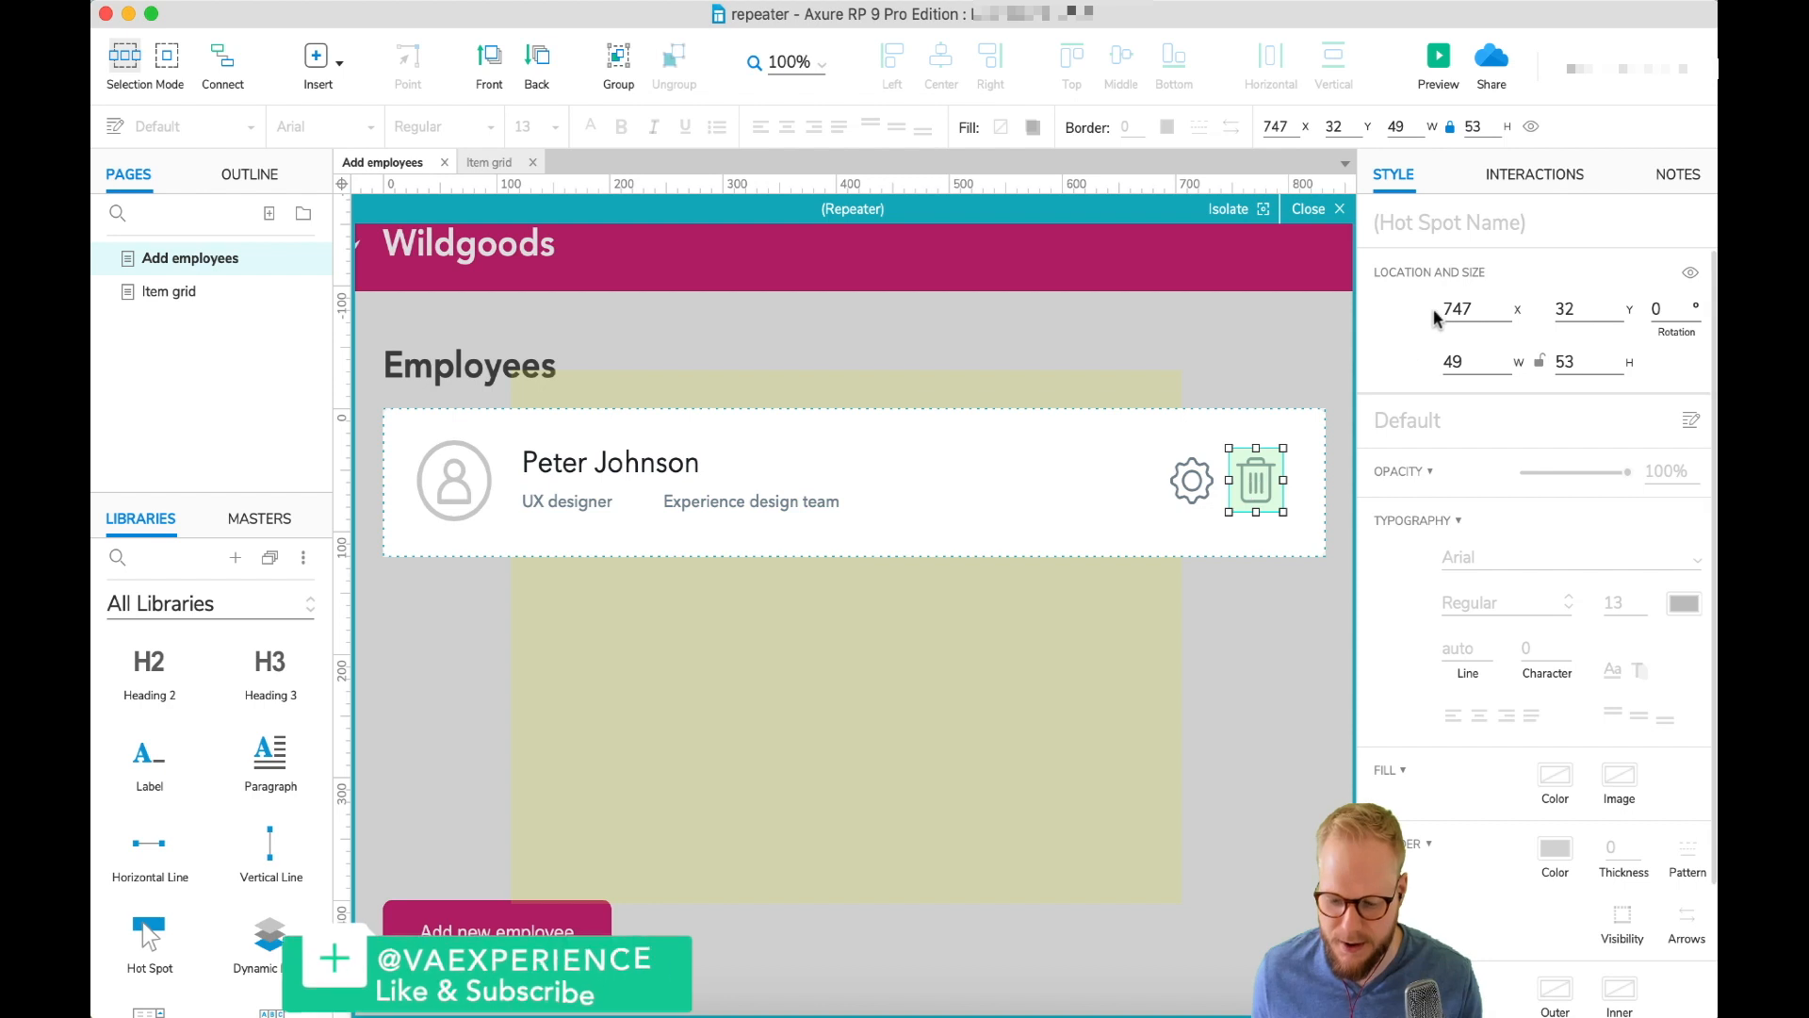
# Step: Give the trash icon's hot spot an OnClick interaction with a Delete Rows action targeting the repeater
pyautogui.click(1509, 184)
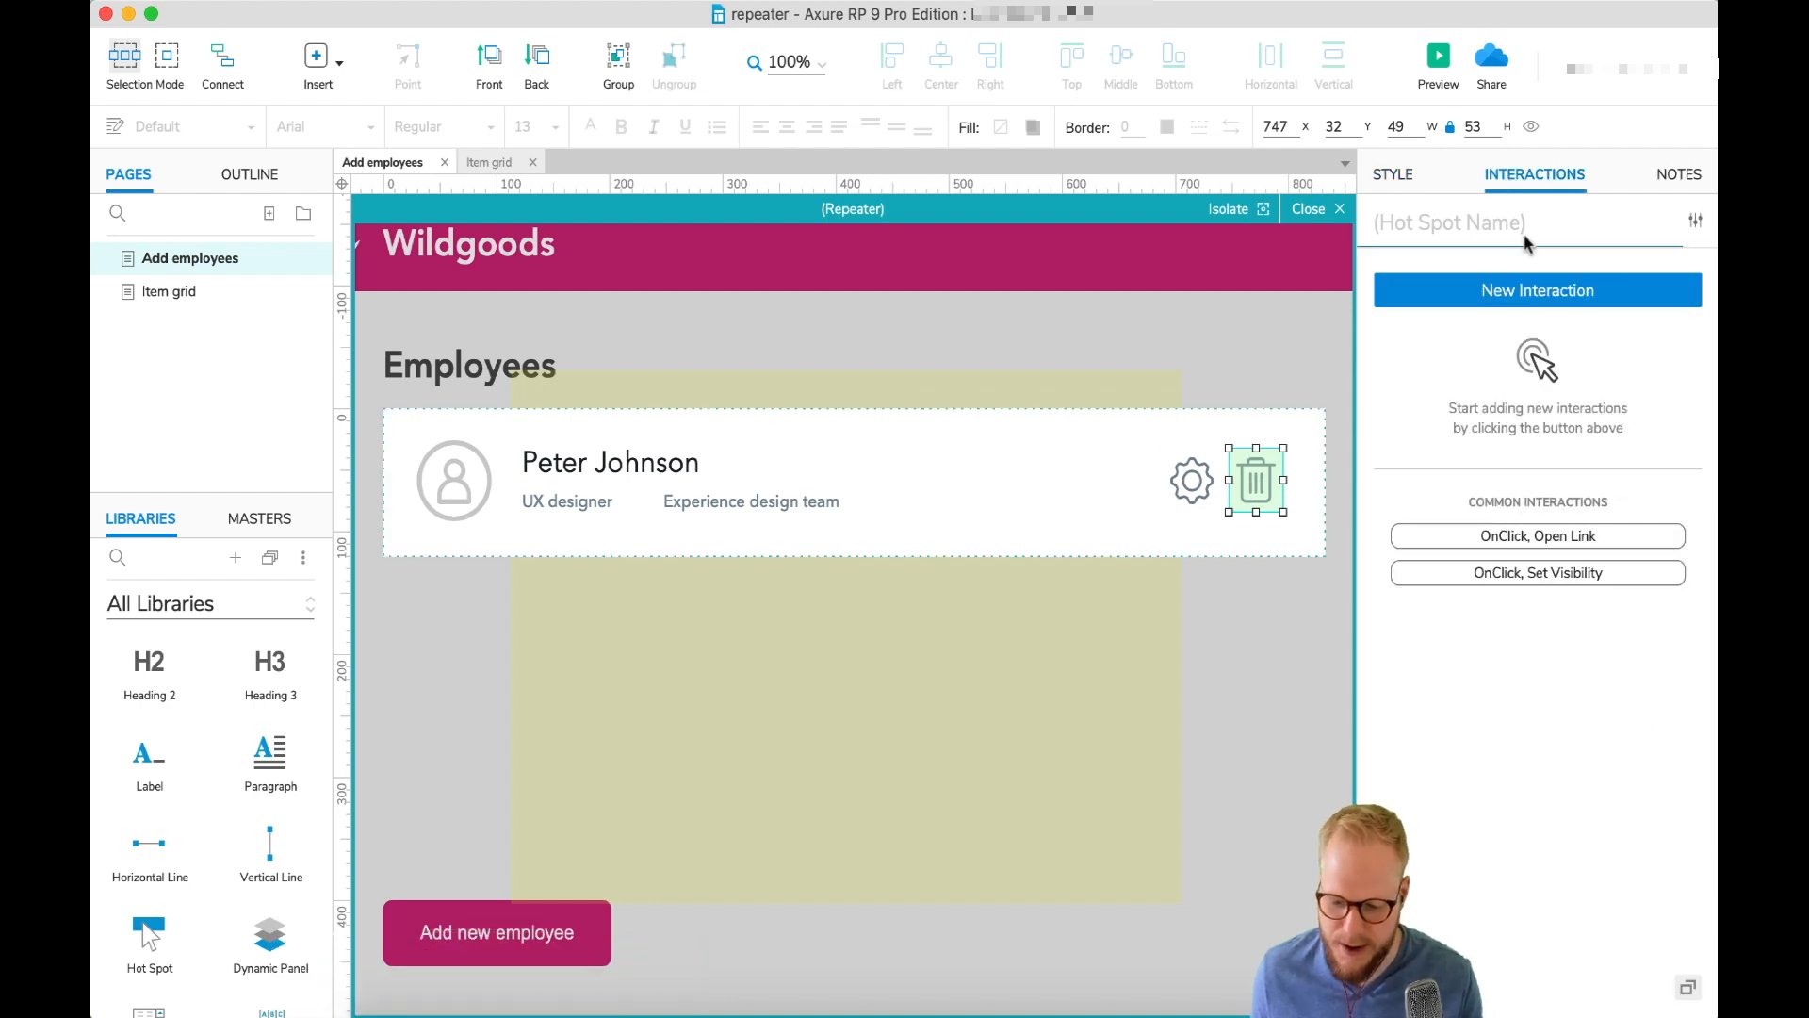
pyautogui.click(1559, 294)
pyautogui.click(1423, 340)
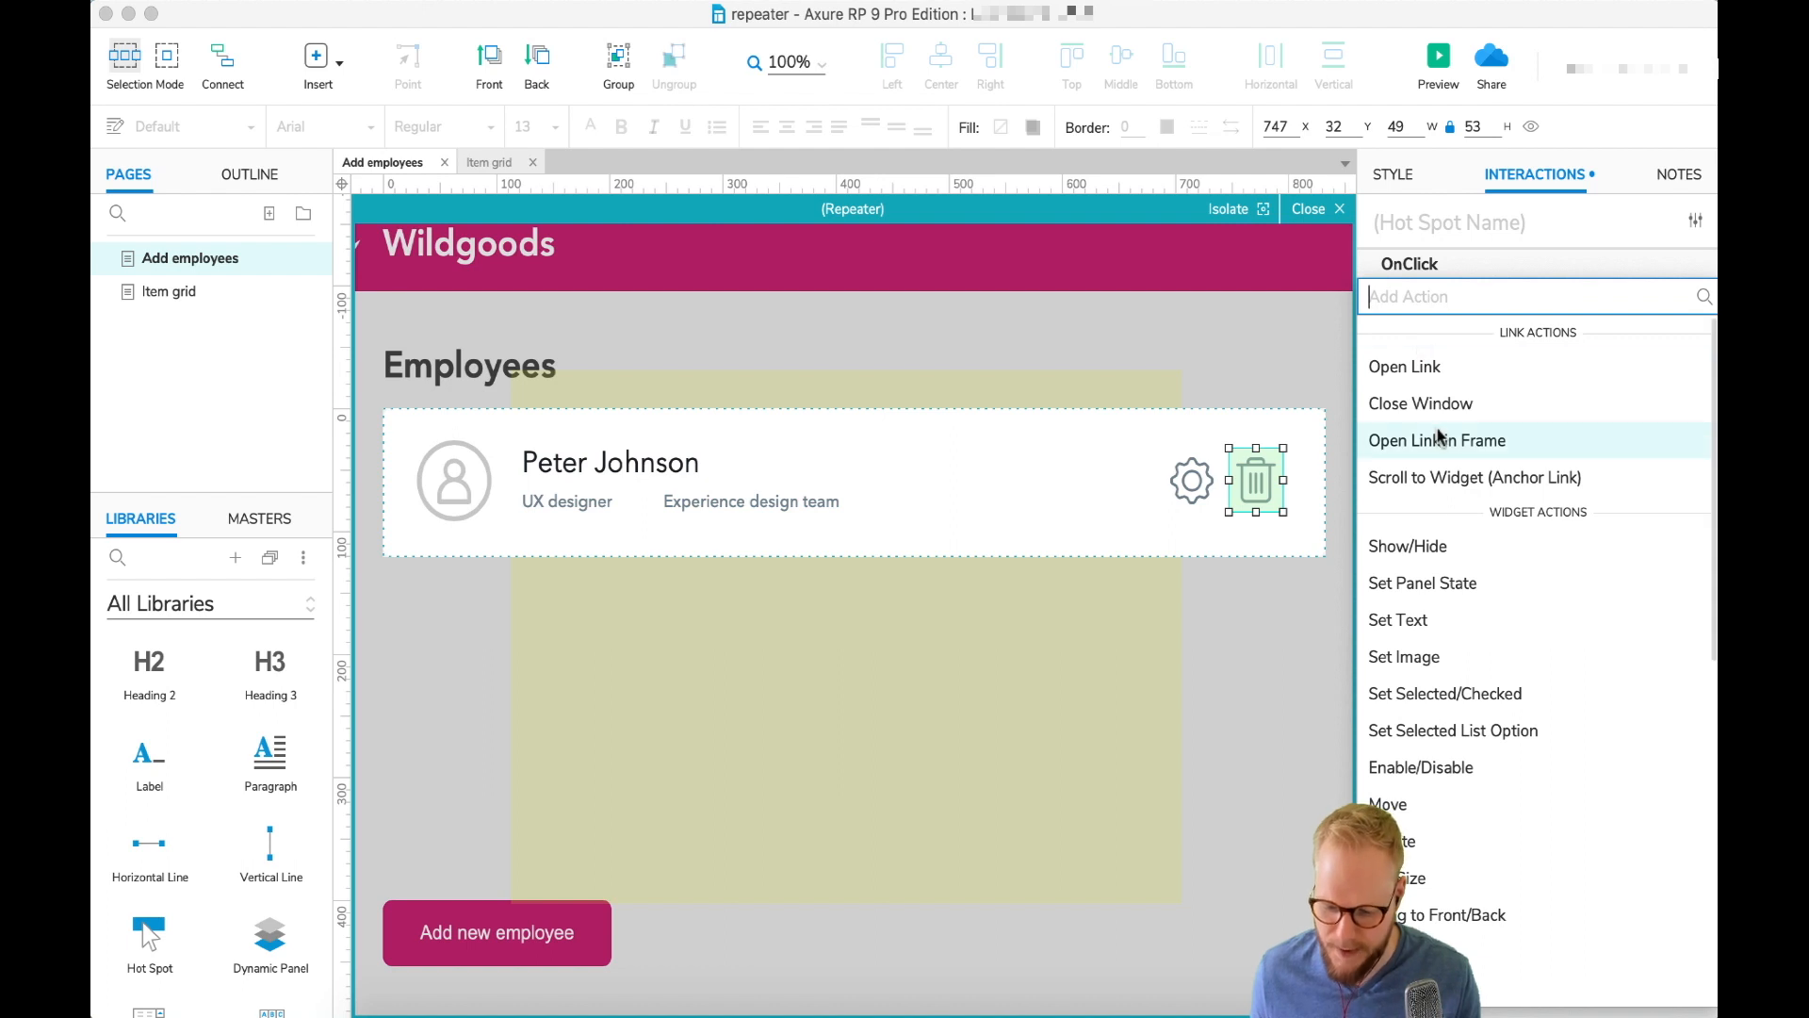
pyautogui.scroll(-5, 1413, 631)
pyautogui.scroll(-1, 1451, 631)
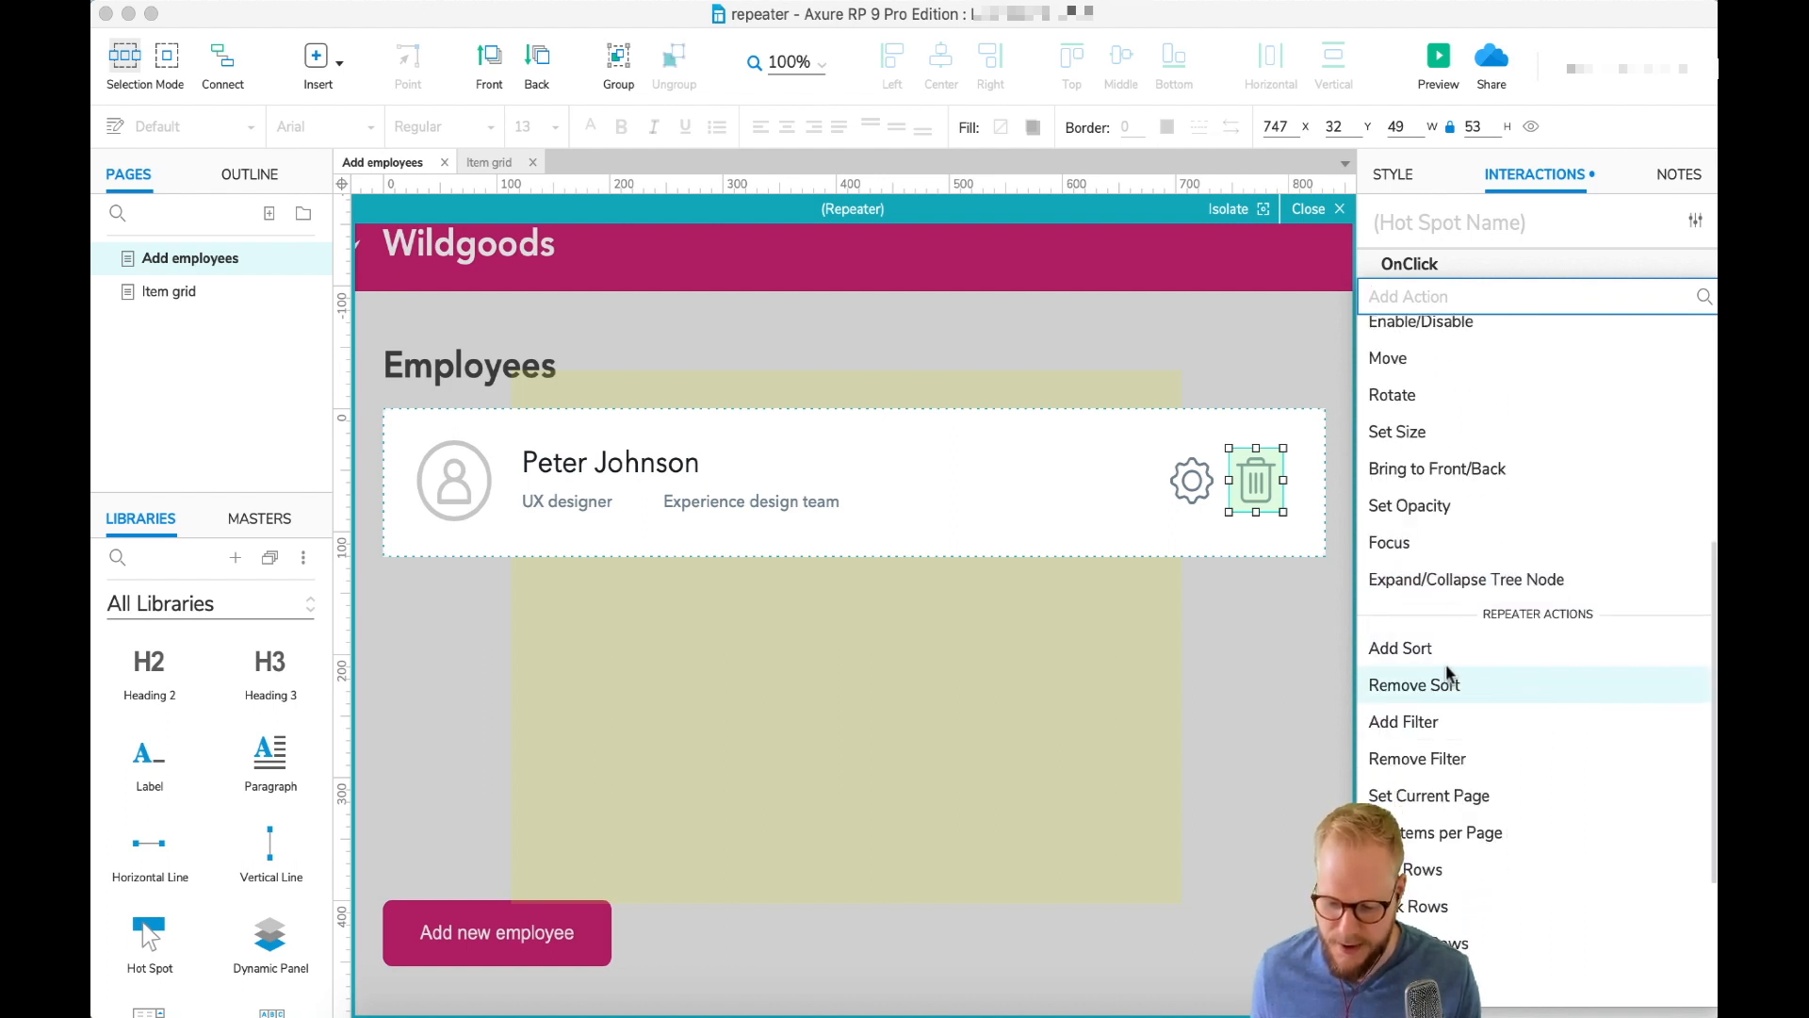
pyautogui.scroll(-1, 1413, 754)
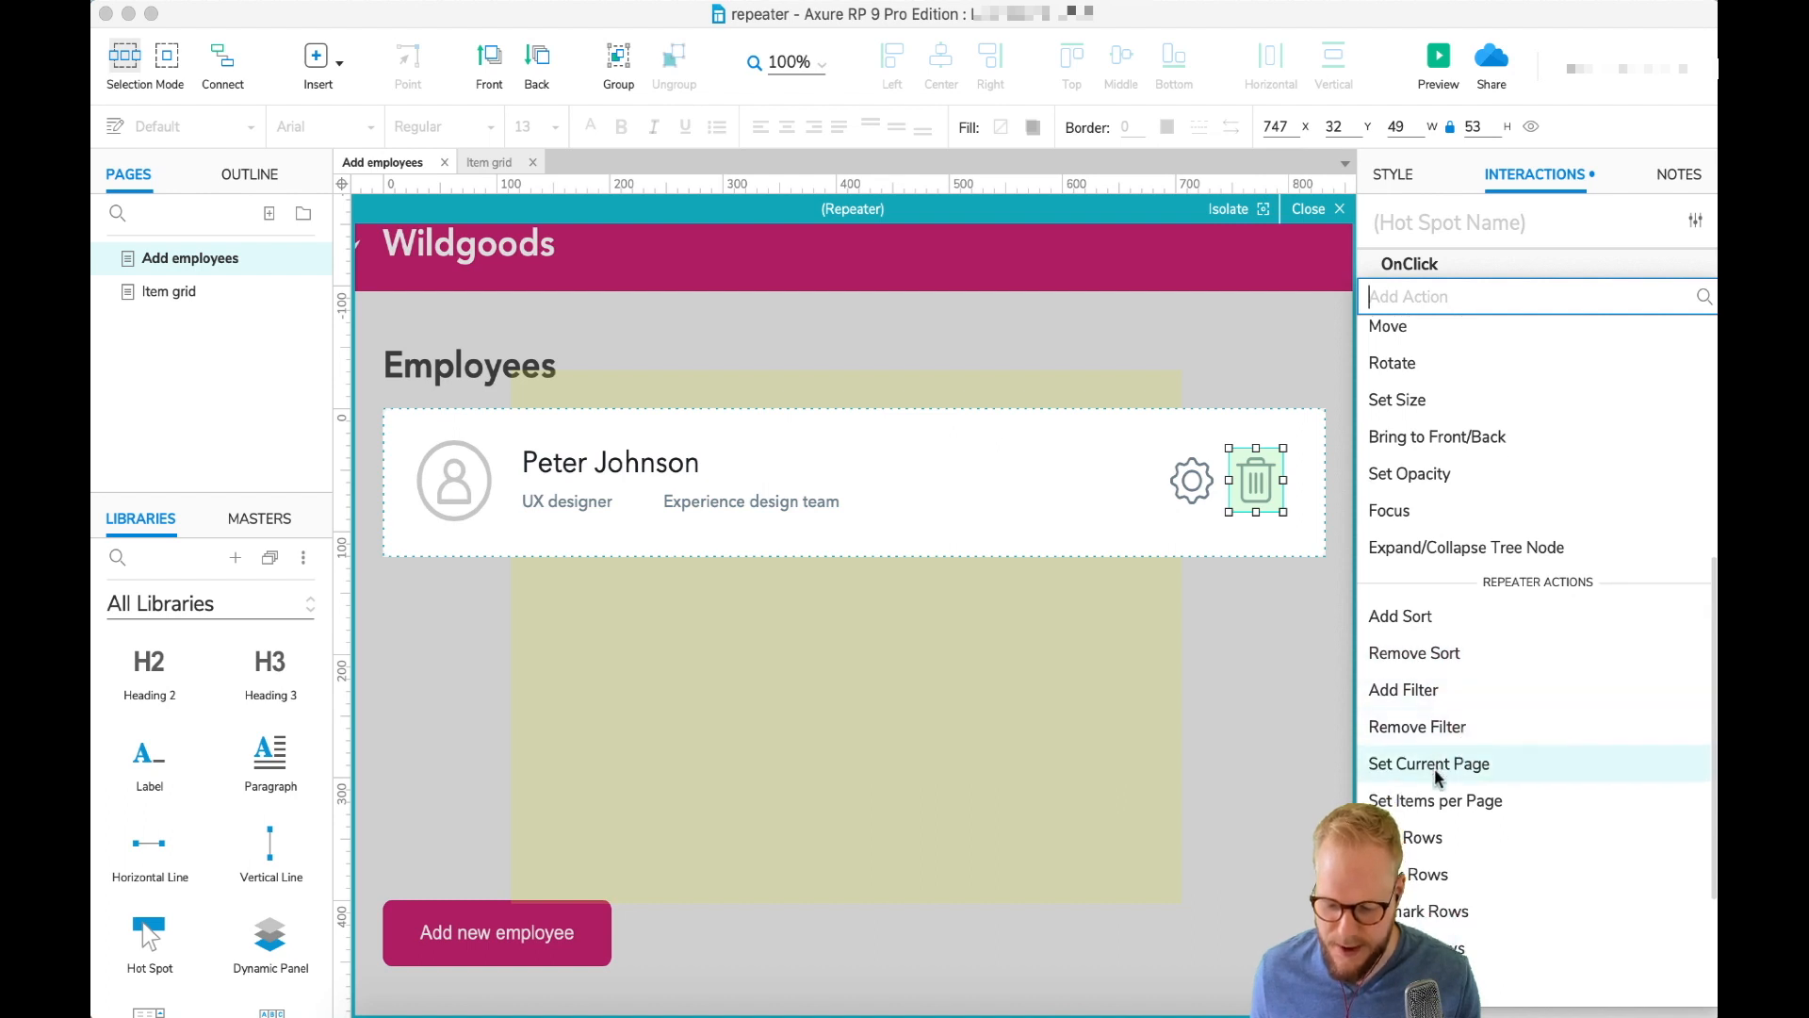
pyautogui.scroll(-1, 1462, 848)
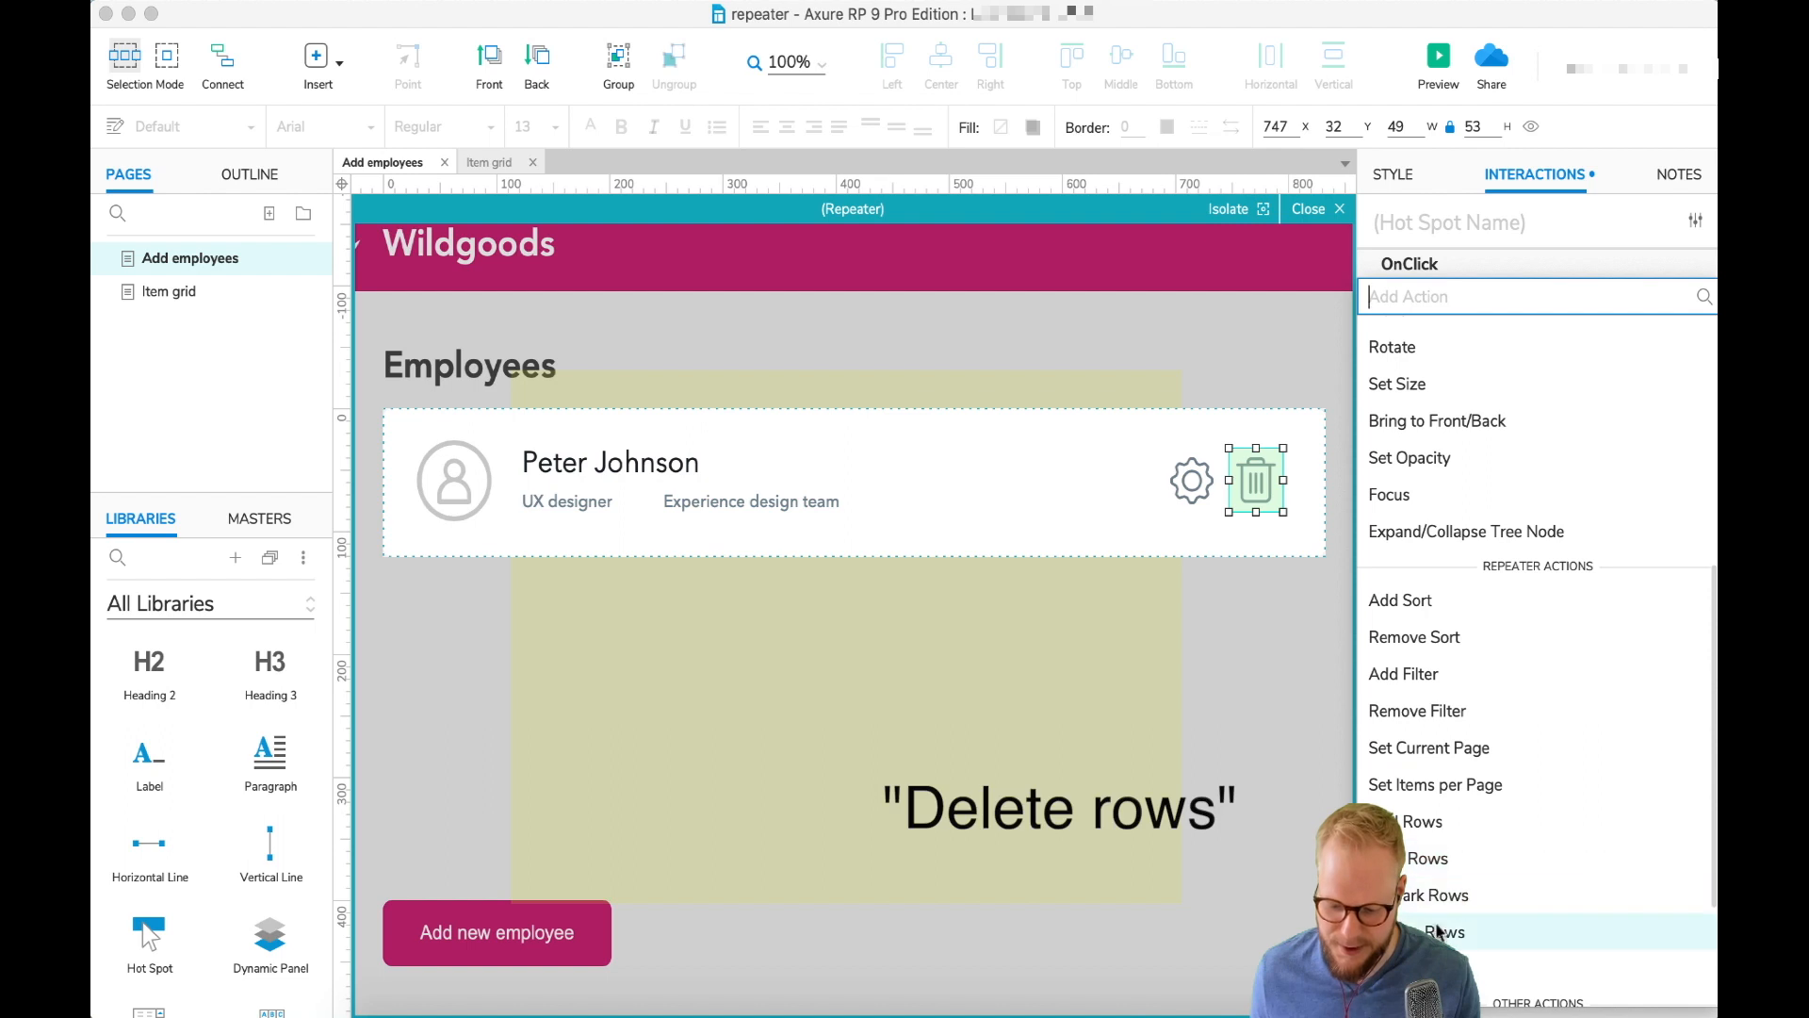
pyautogui.click(1466, 928)
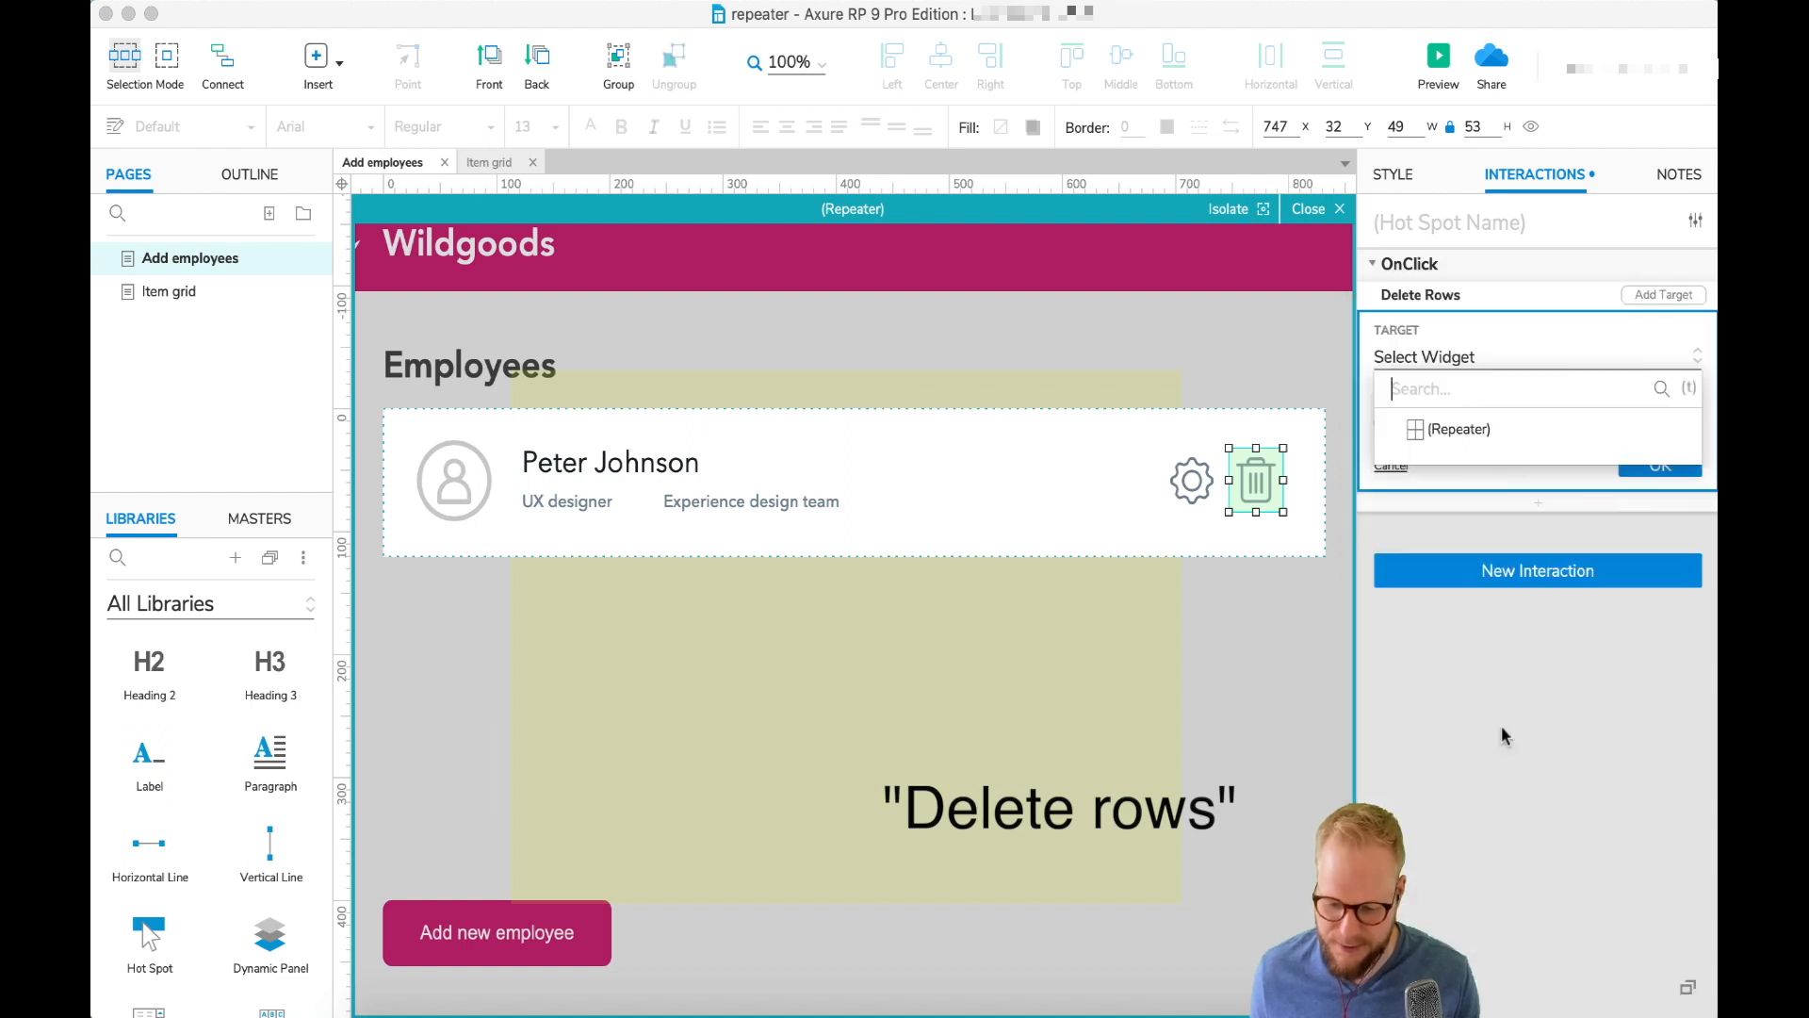
pyautogui.click(1463, 433)
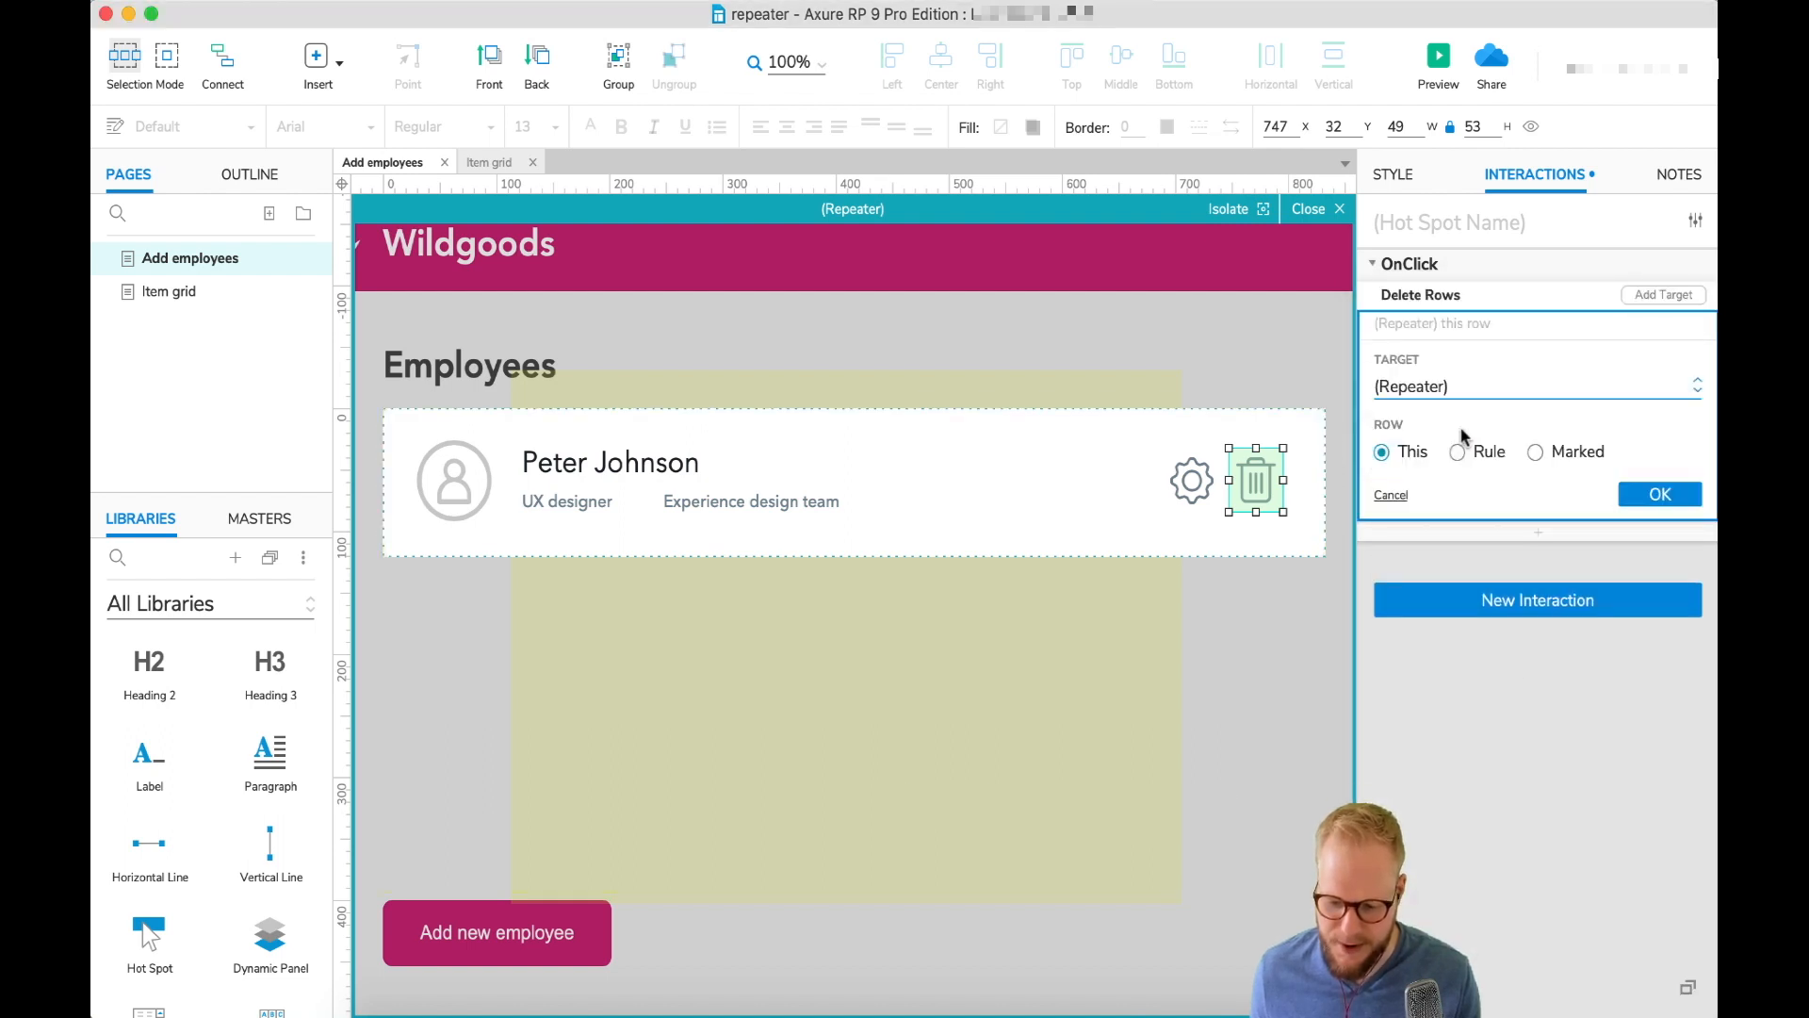
# Step: Try out the This, Rule and Marked row options of the Delete Rows action
pyautogui.click(1380, 454)
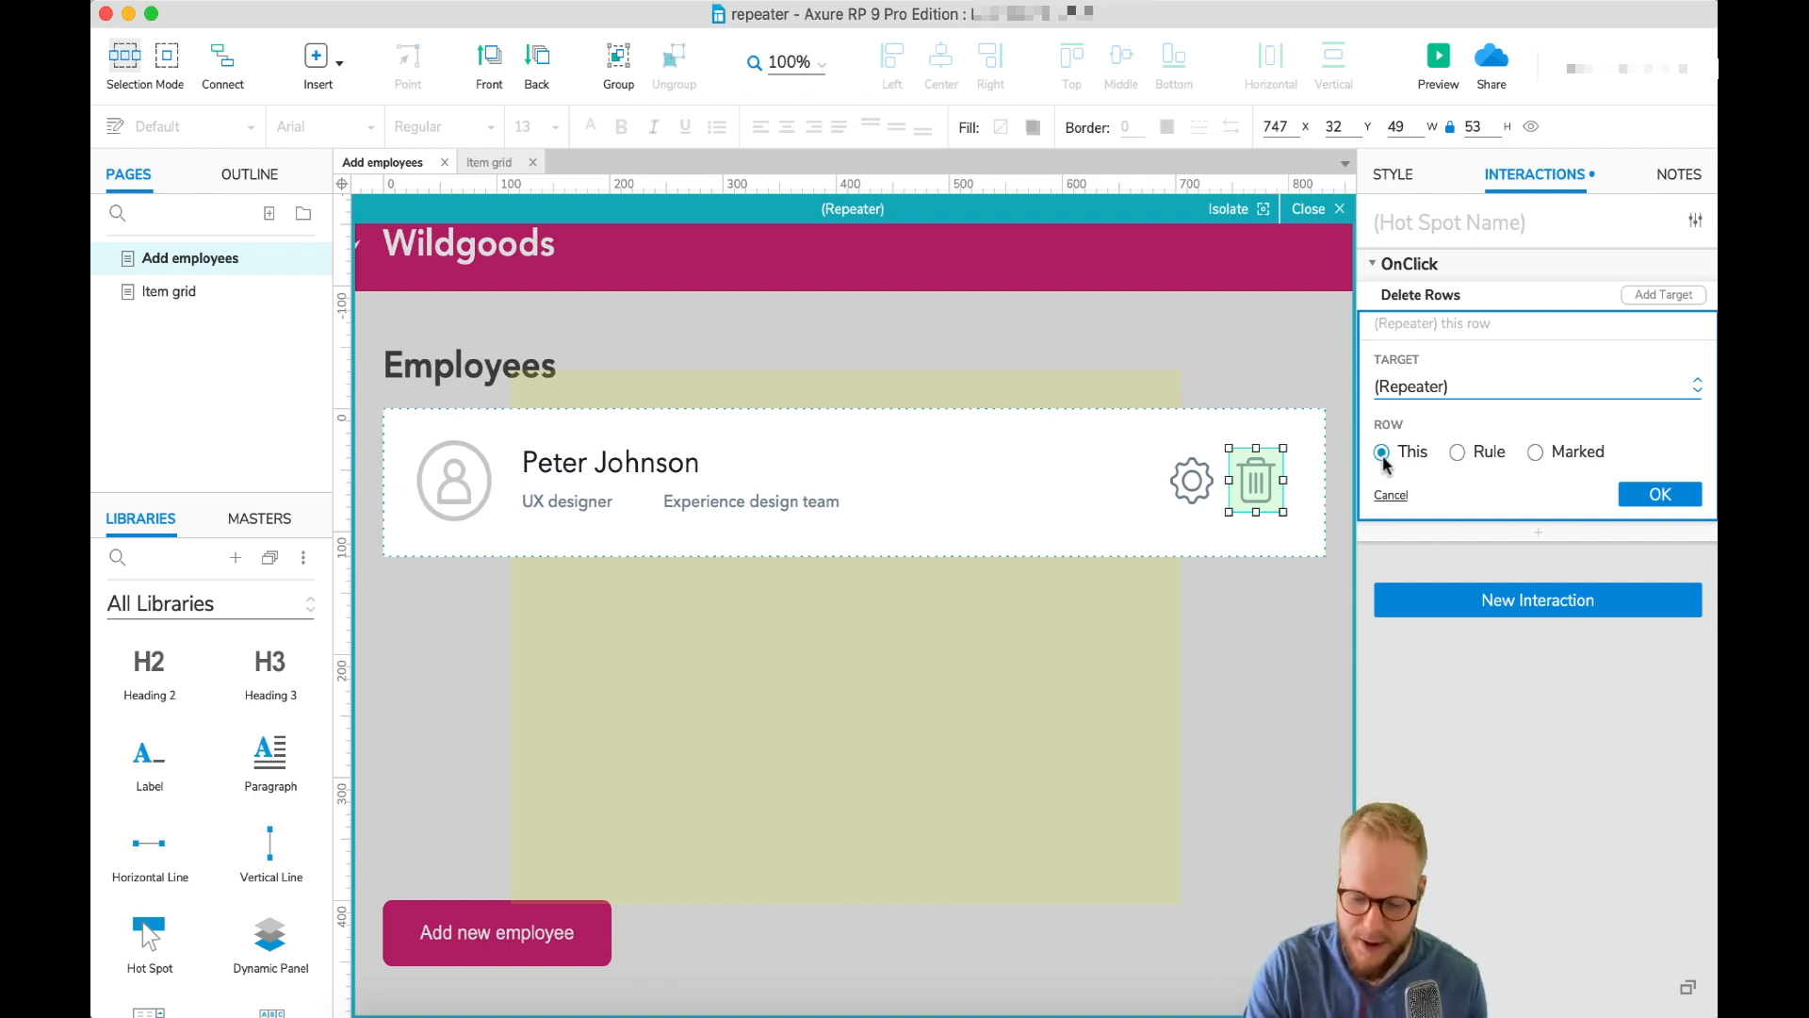
pyautogui.click(1461, 454)
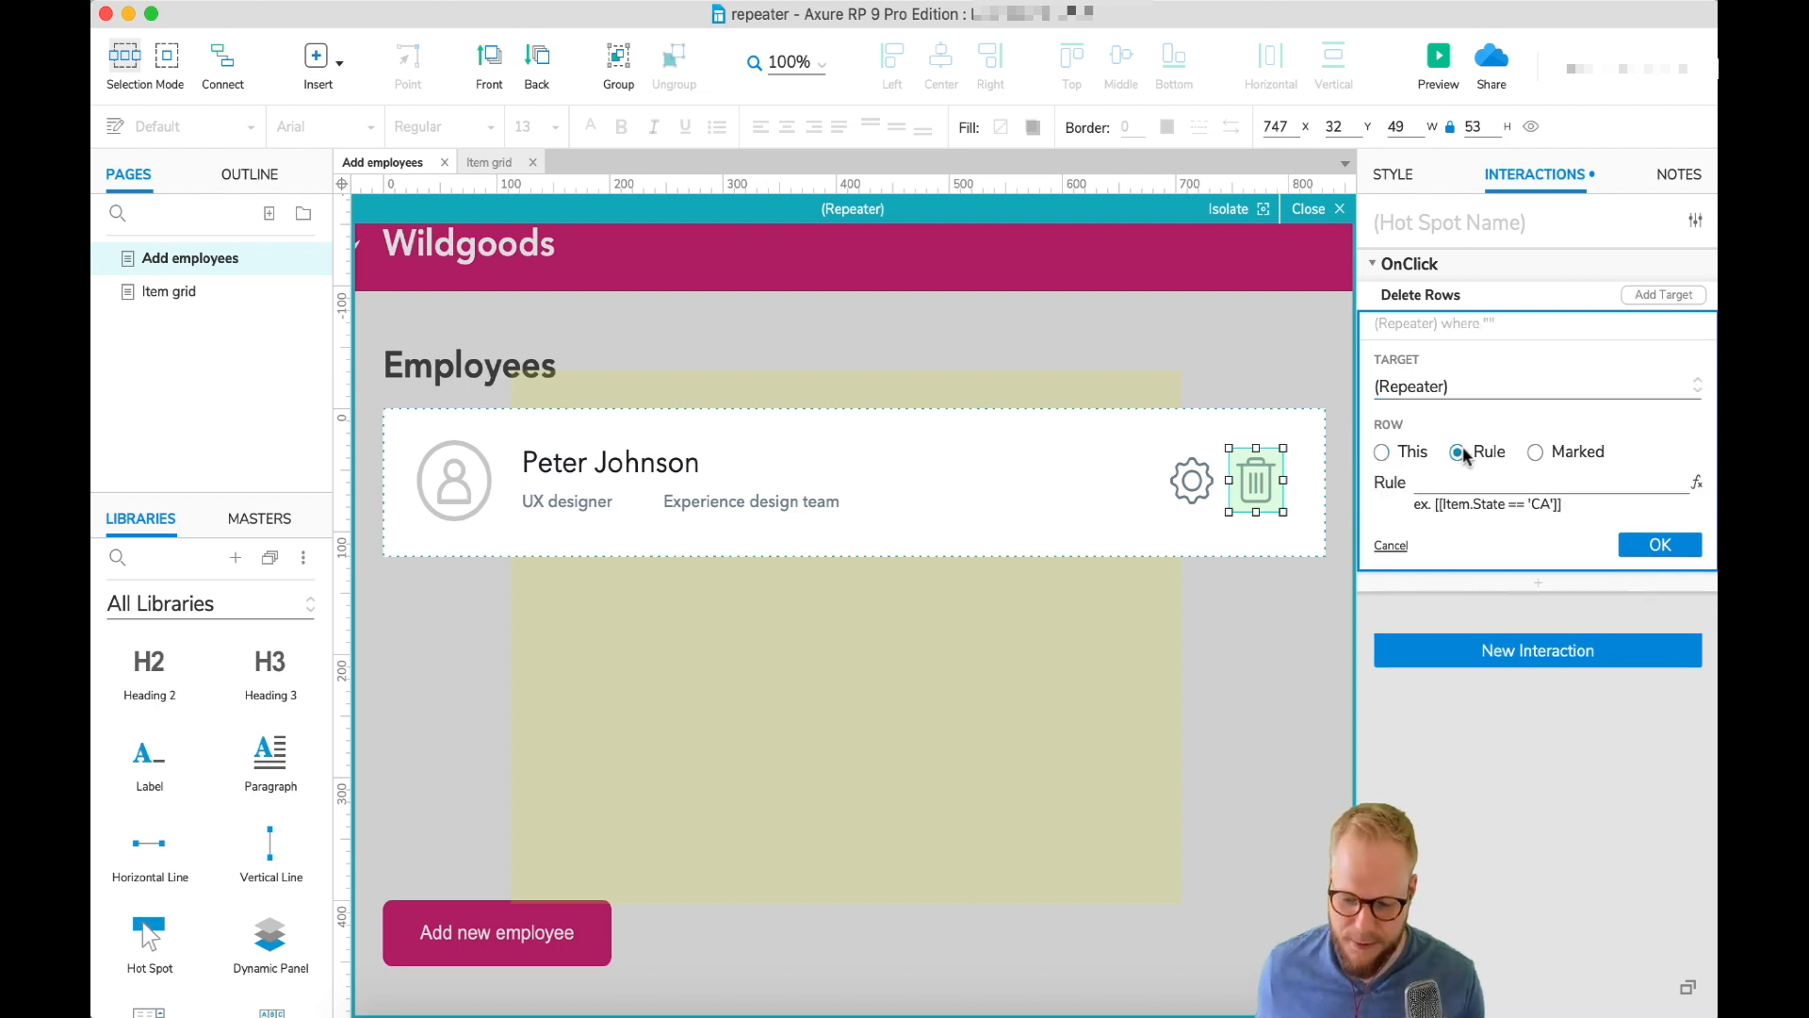
pyautogui.click(1536, 453)
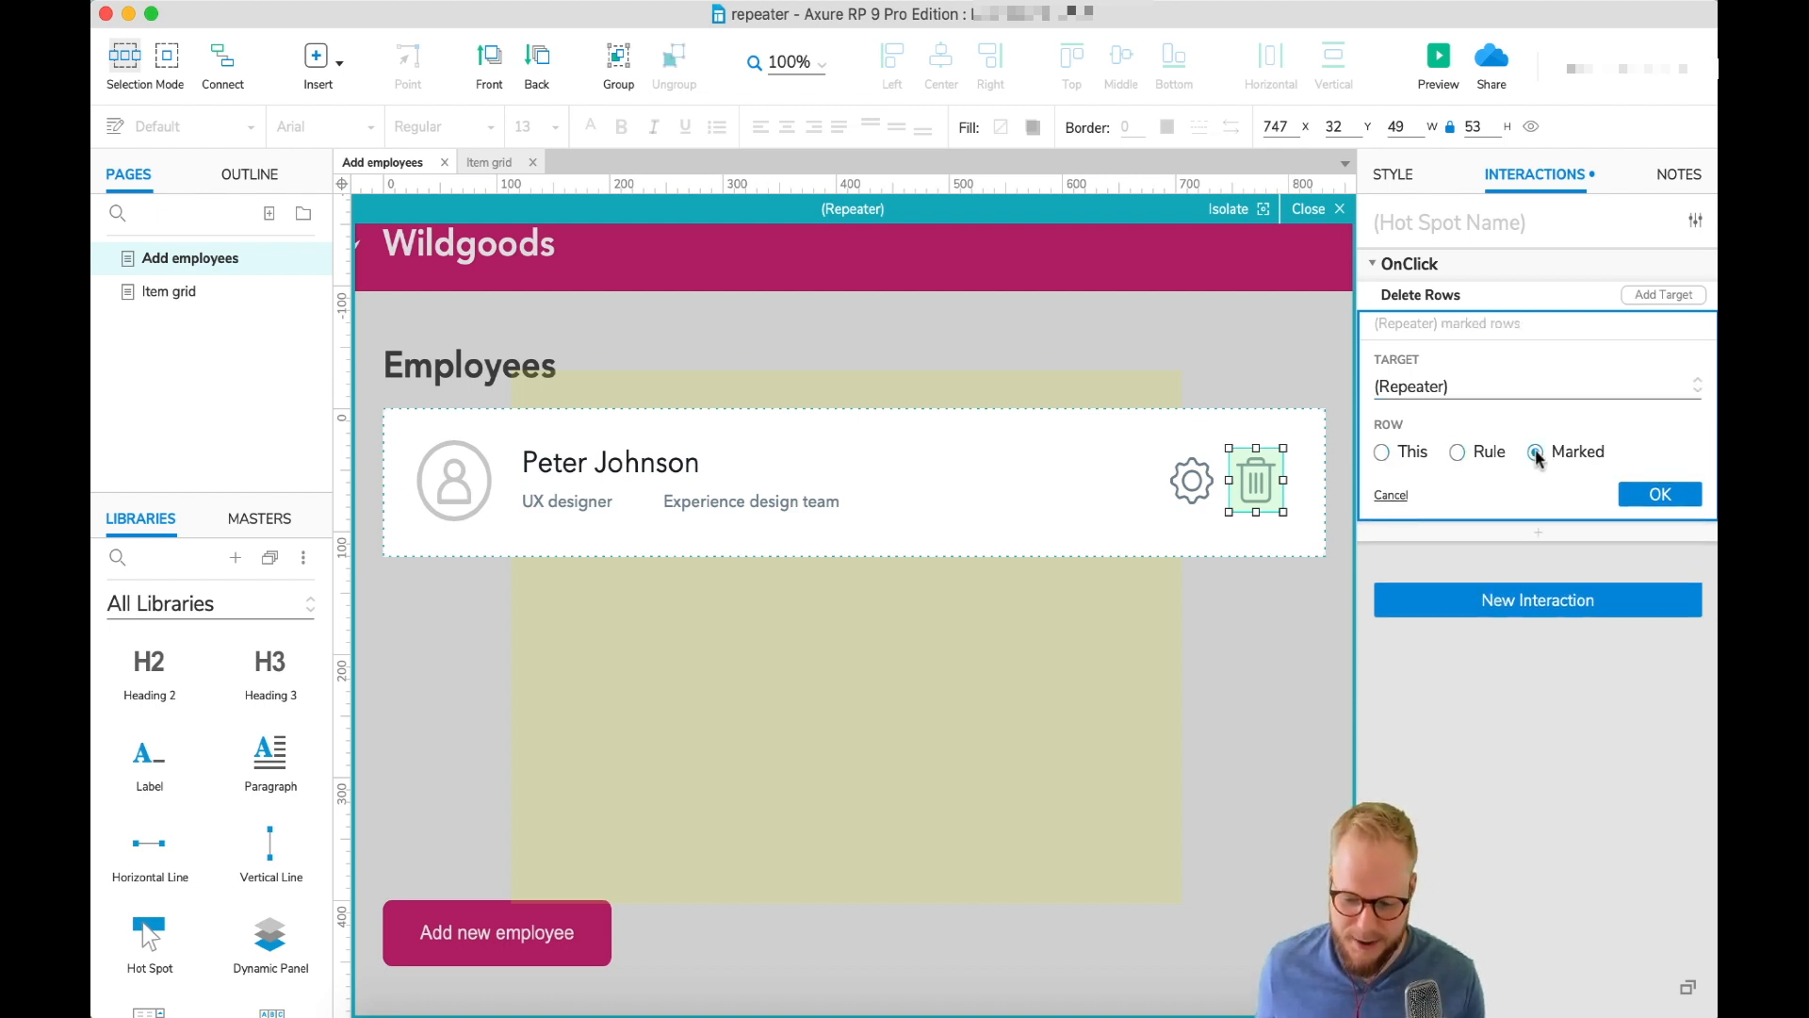
pyautogui.click(1459, 455)
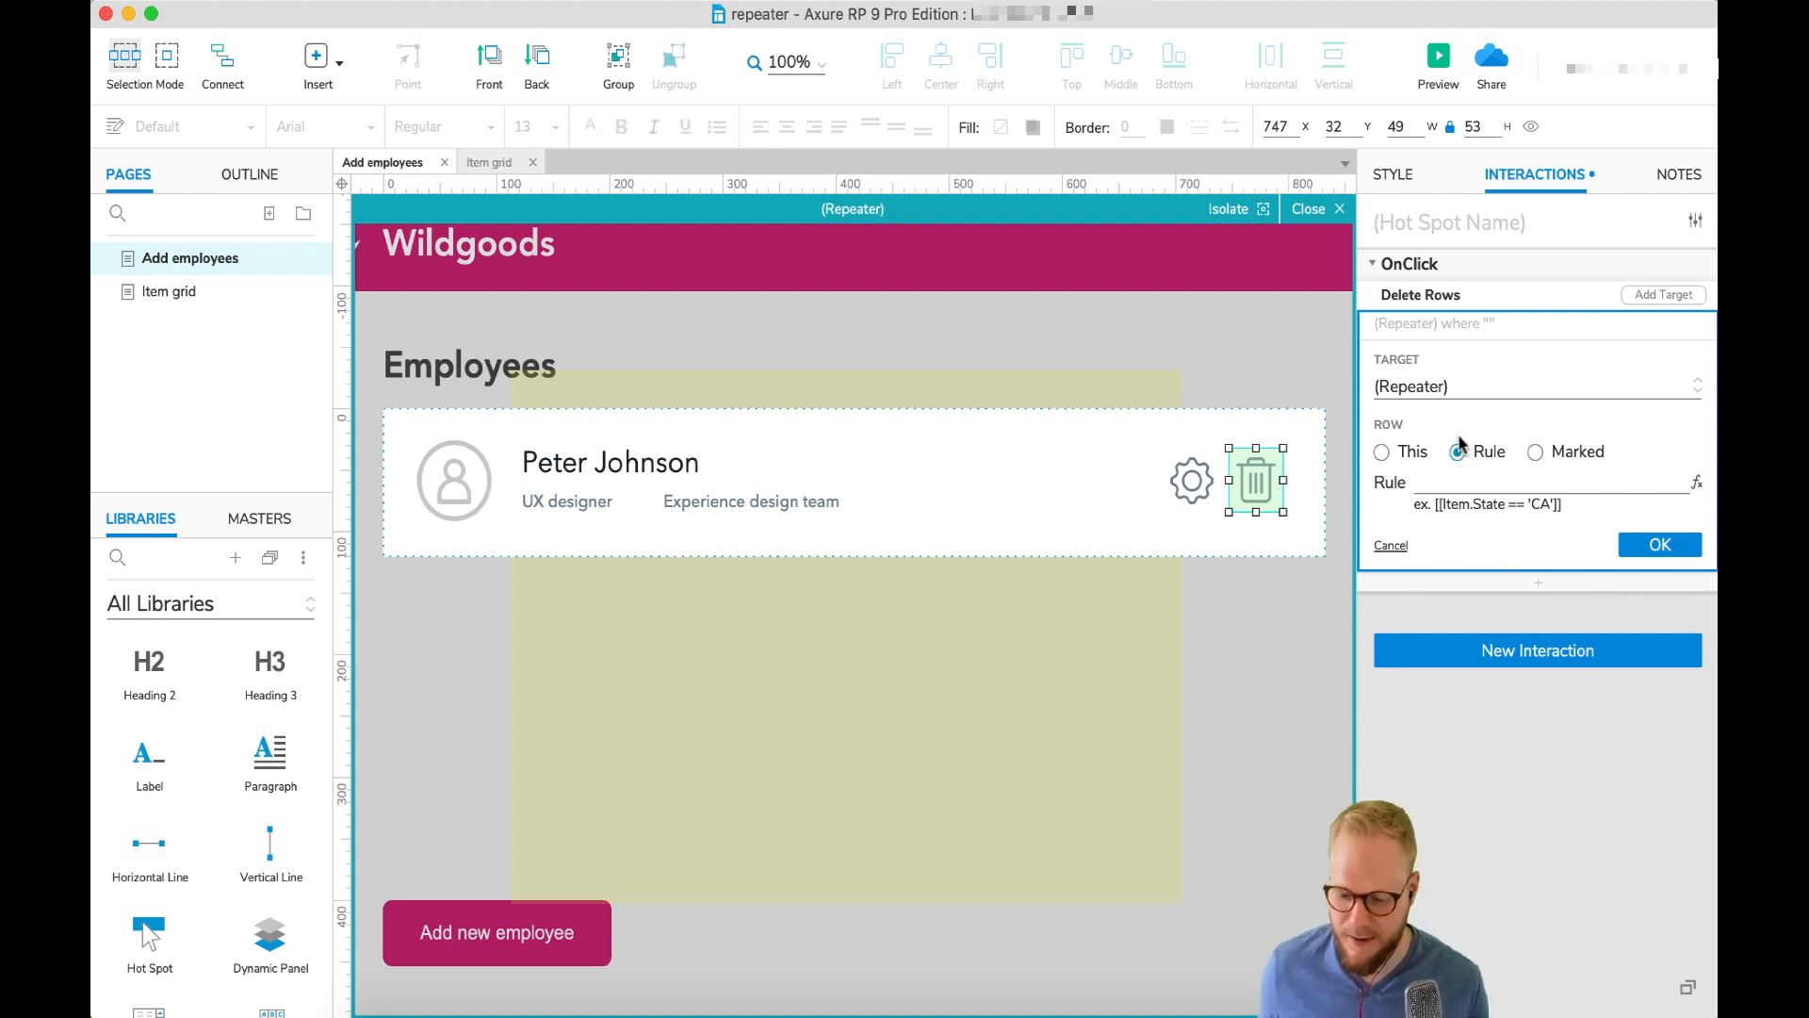
# Step: Apply the Delete Rows action with the row option This and close the repeater's editing view
pyautogui.click(1383, 454)
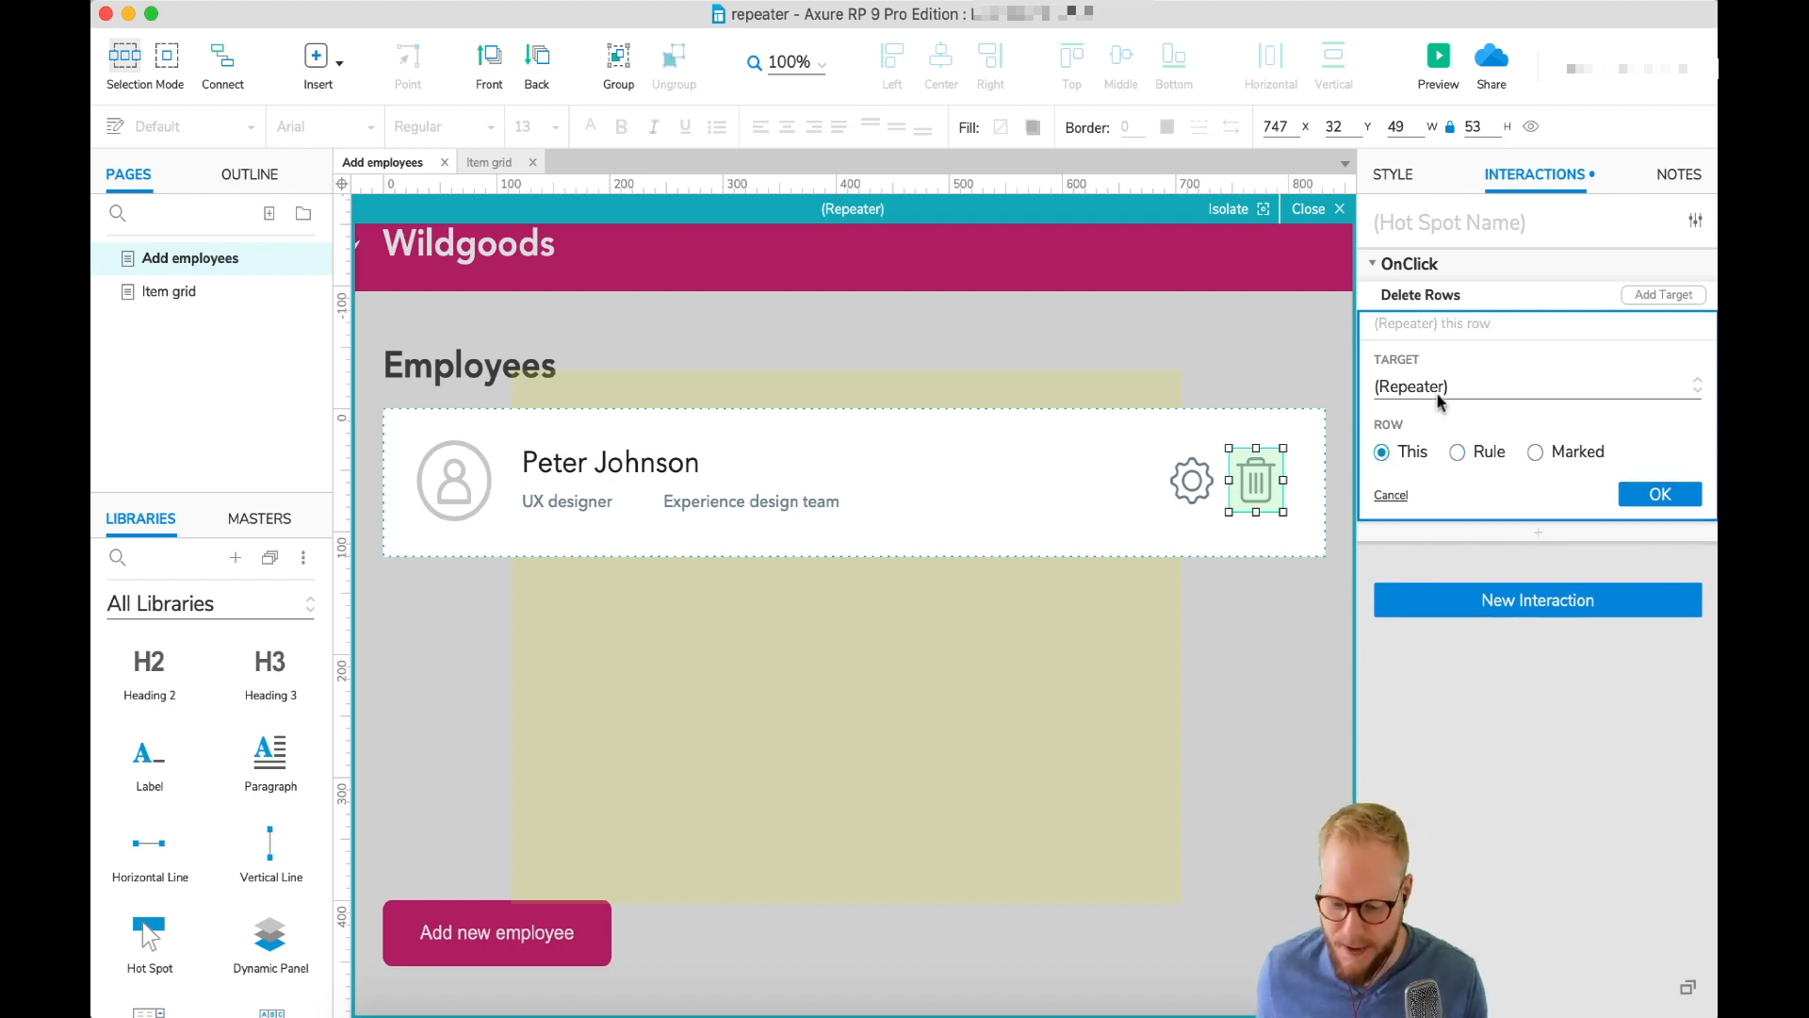
pyautogui.click(1660, 494)
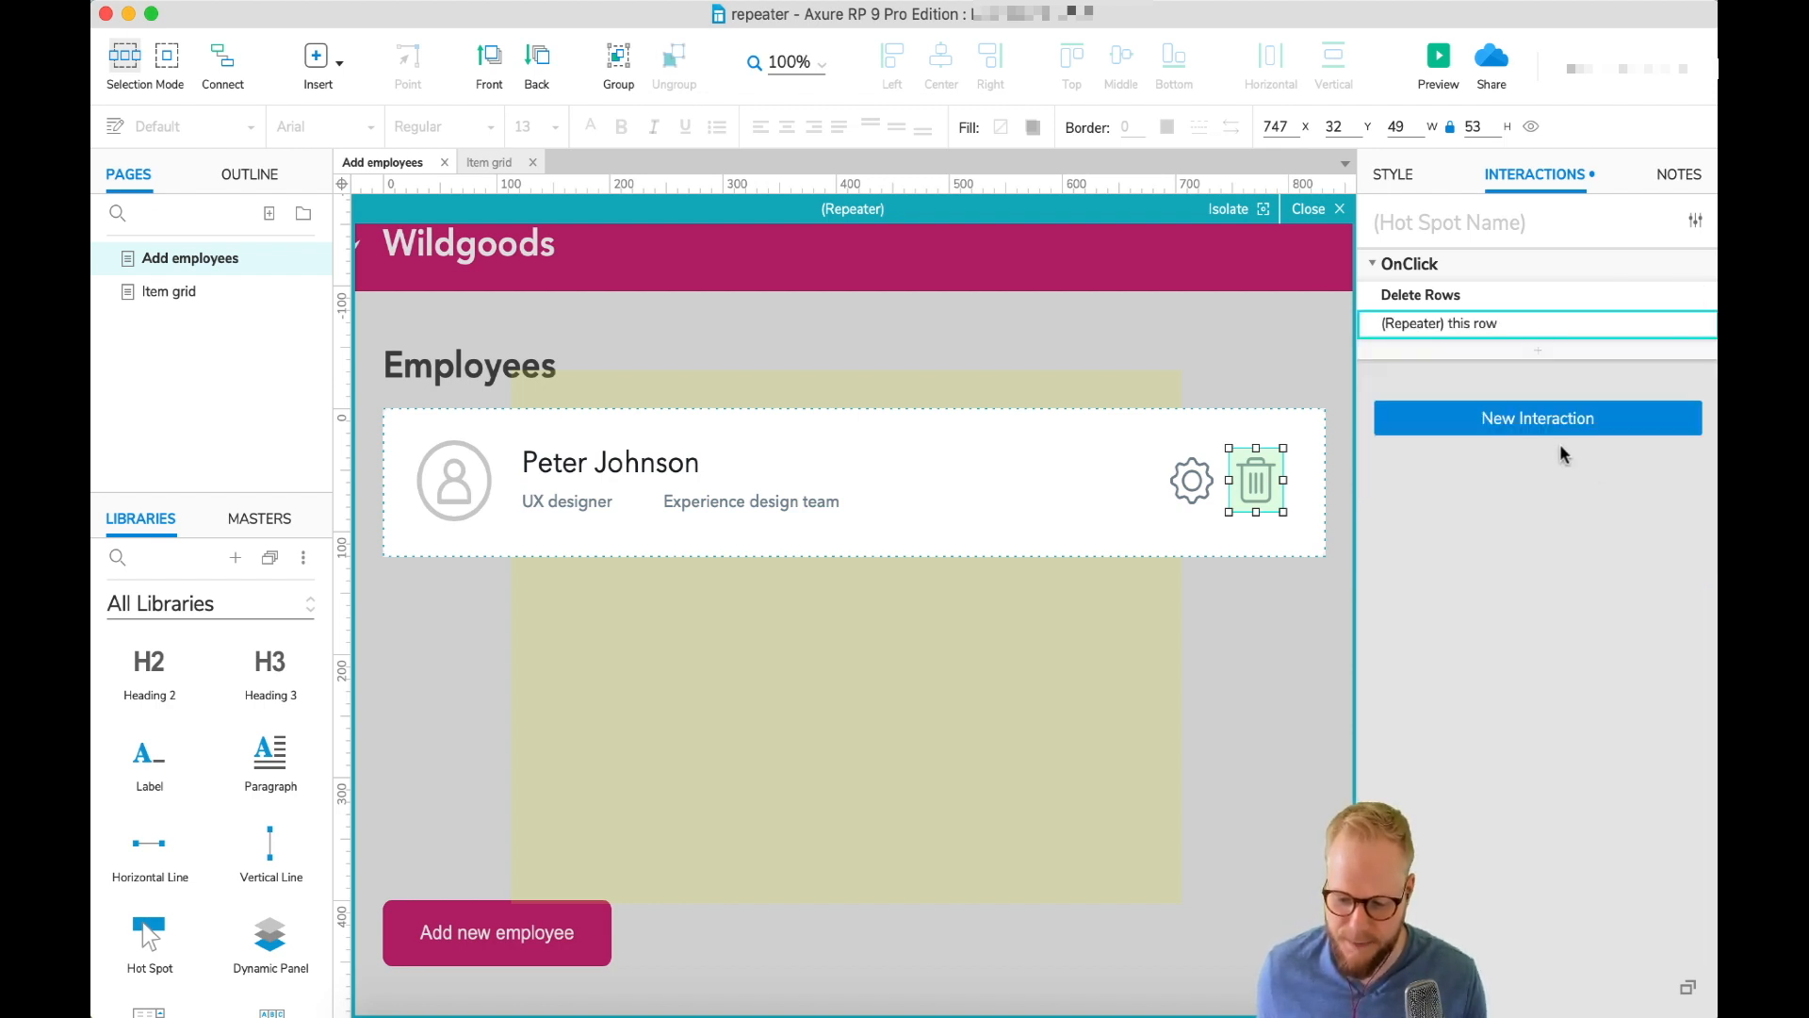
pyautogui.click(1277, 349)
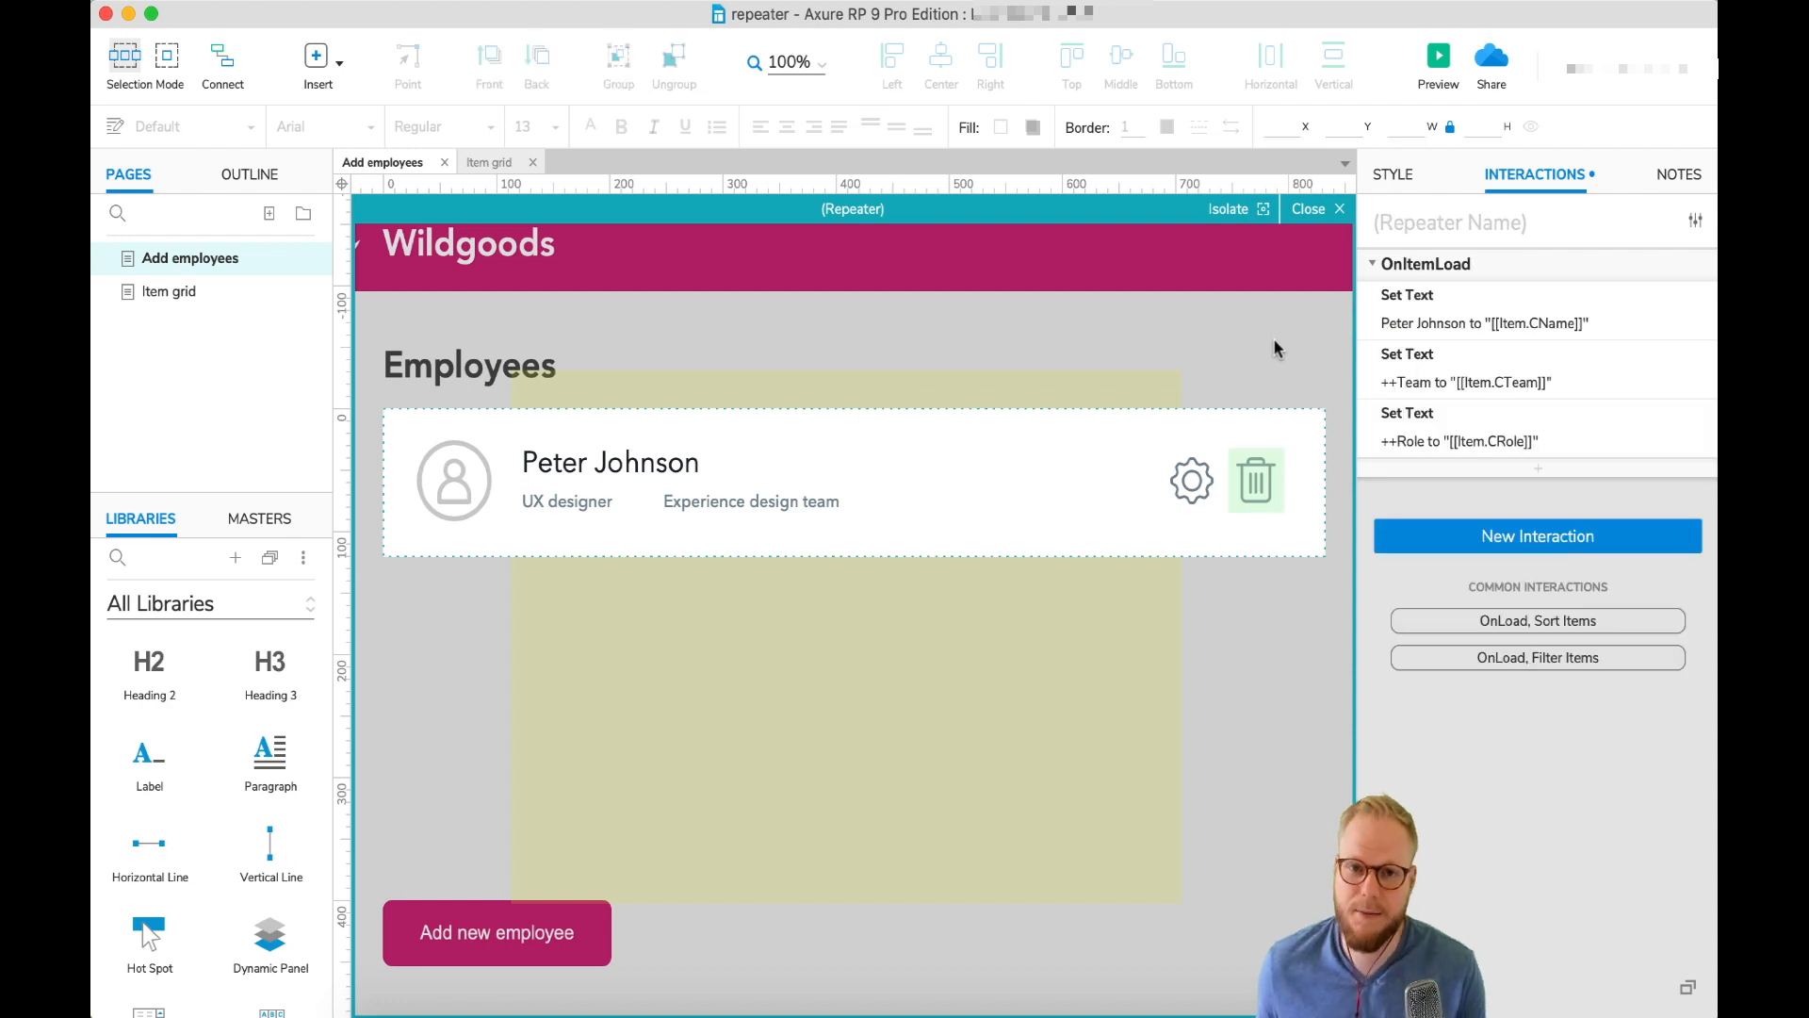
pyautogui.click(1309, 209)
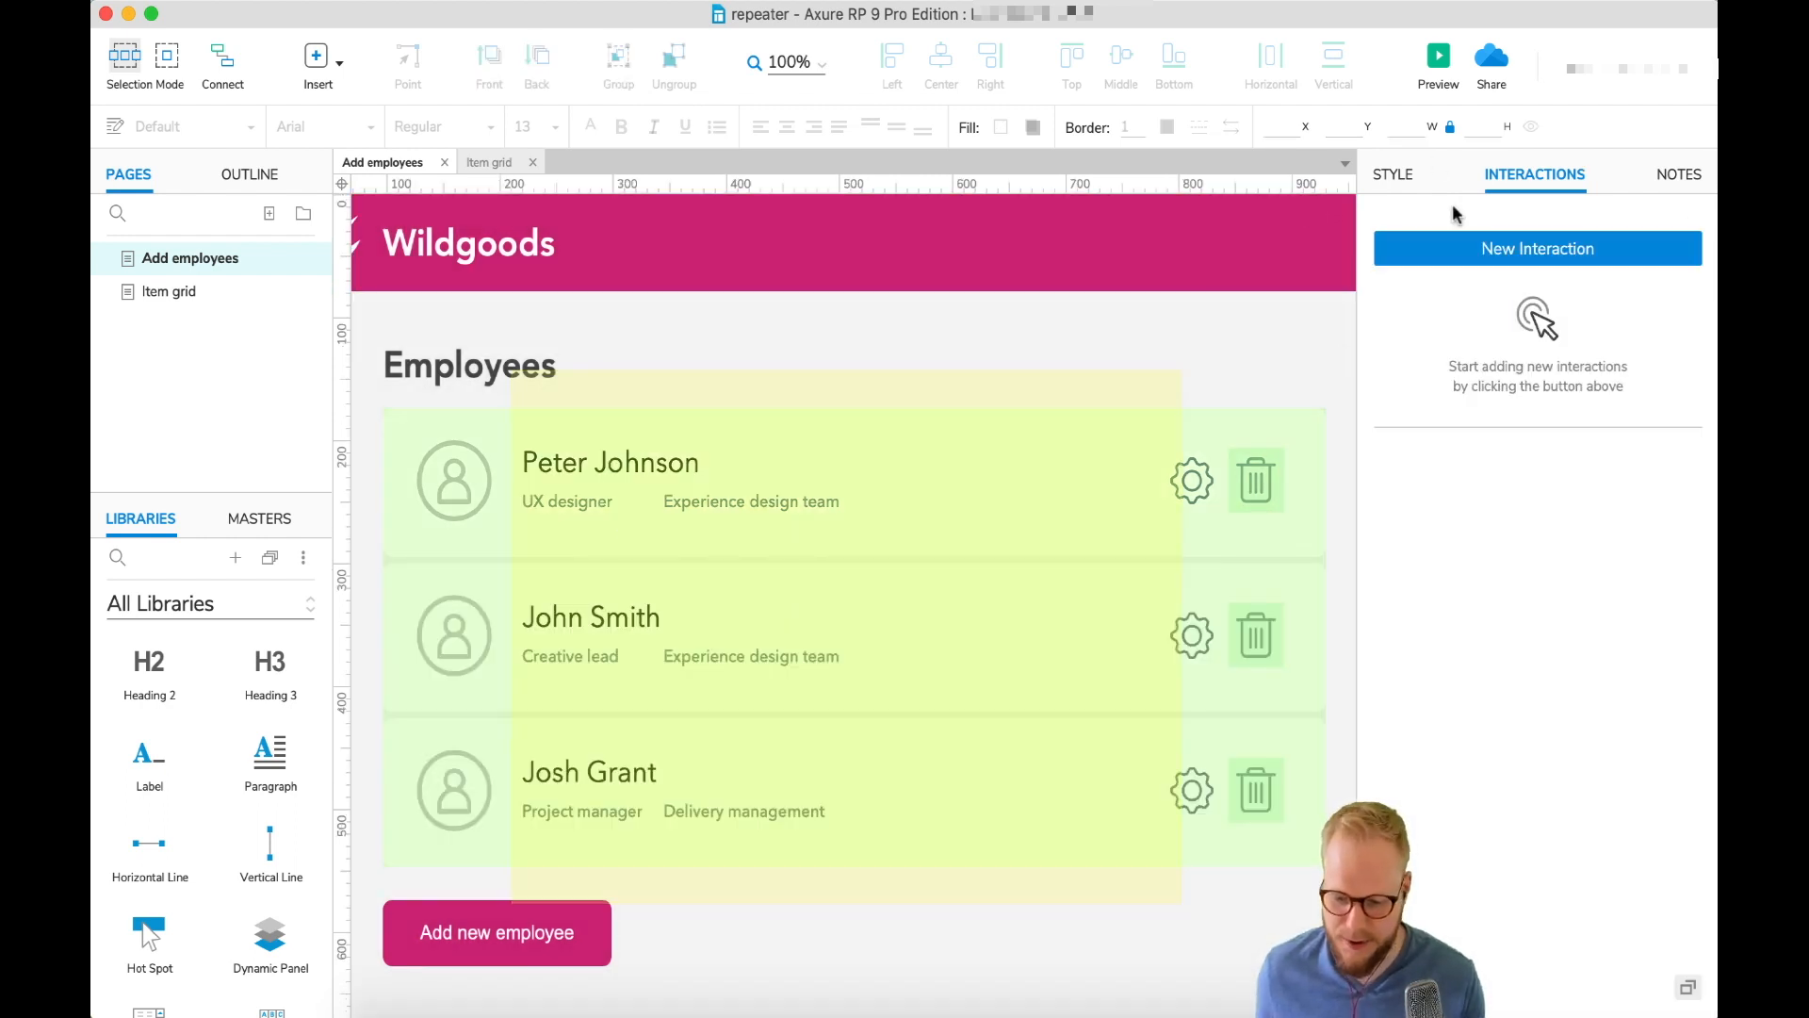
# Step: Preview the page and test the trash icons by deleting the project manager's and the creative lead's rows
pyautogui.click(1438, 58)
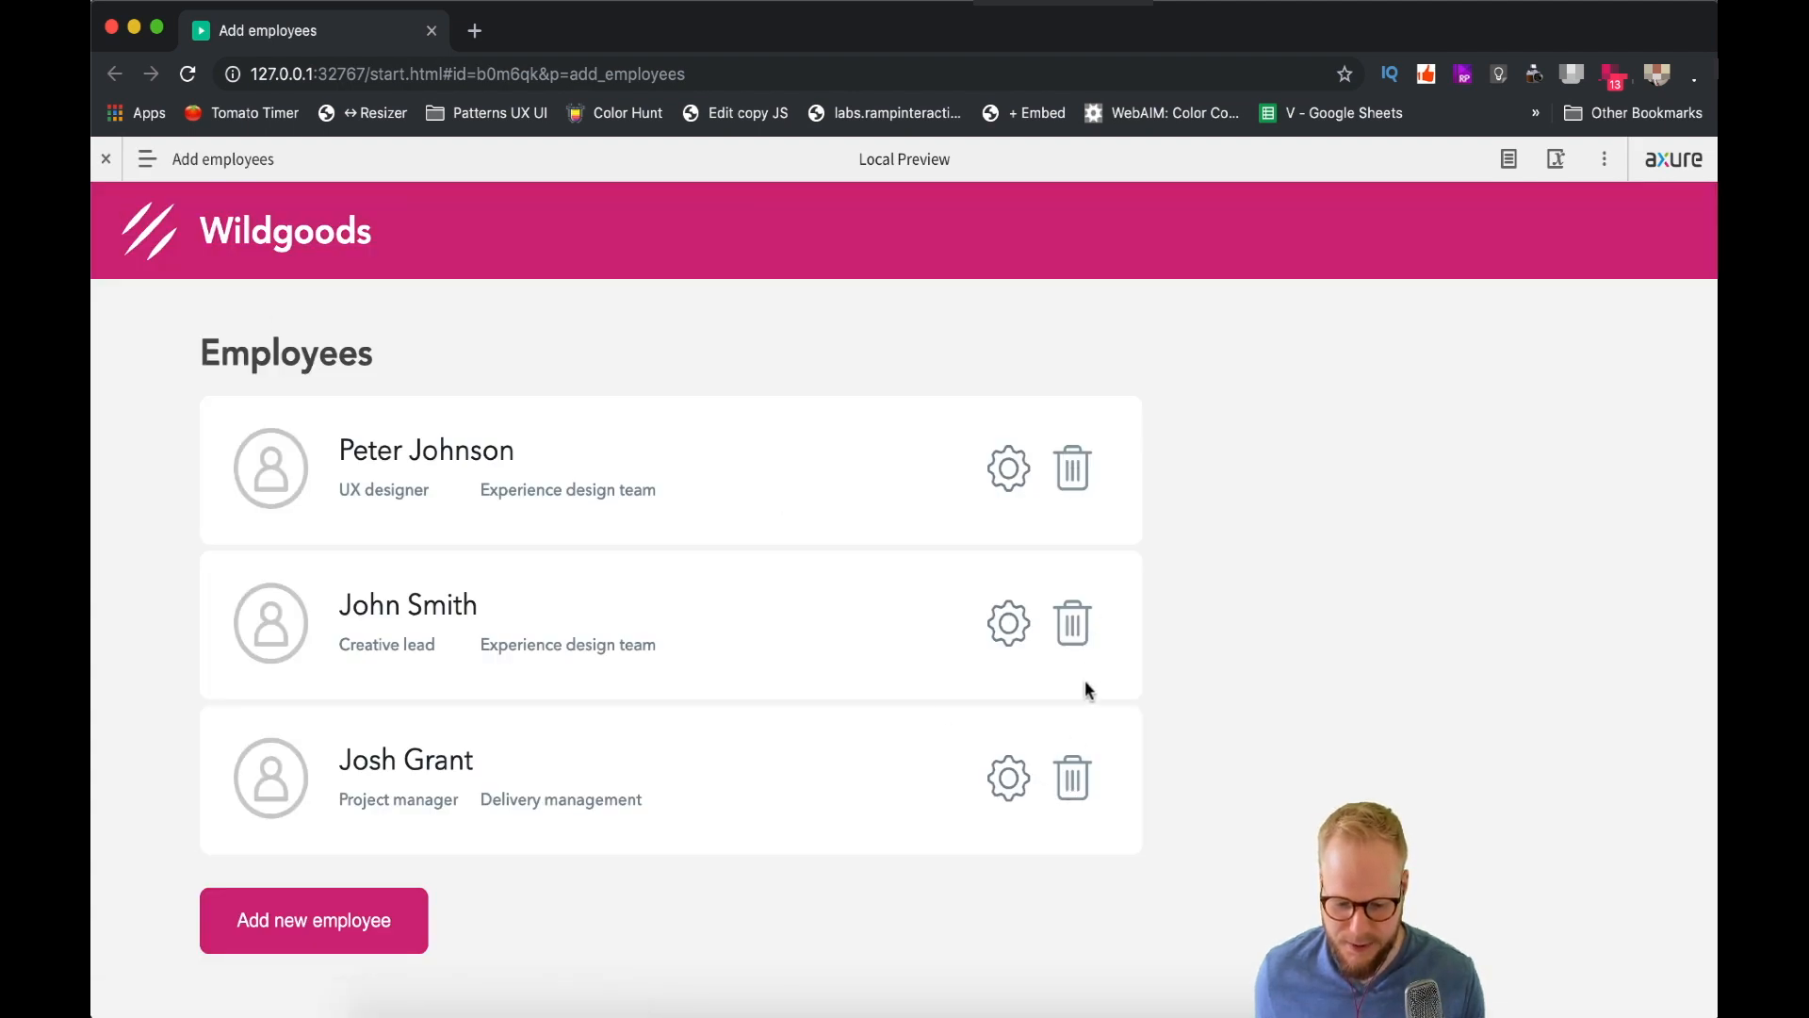
pyautogui.click(1072, 778)
pyautogui.click(1085, 630)
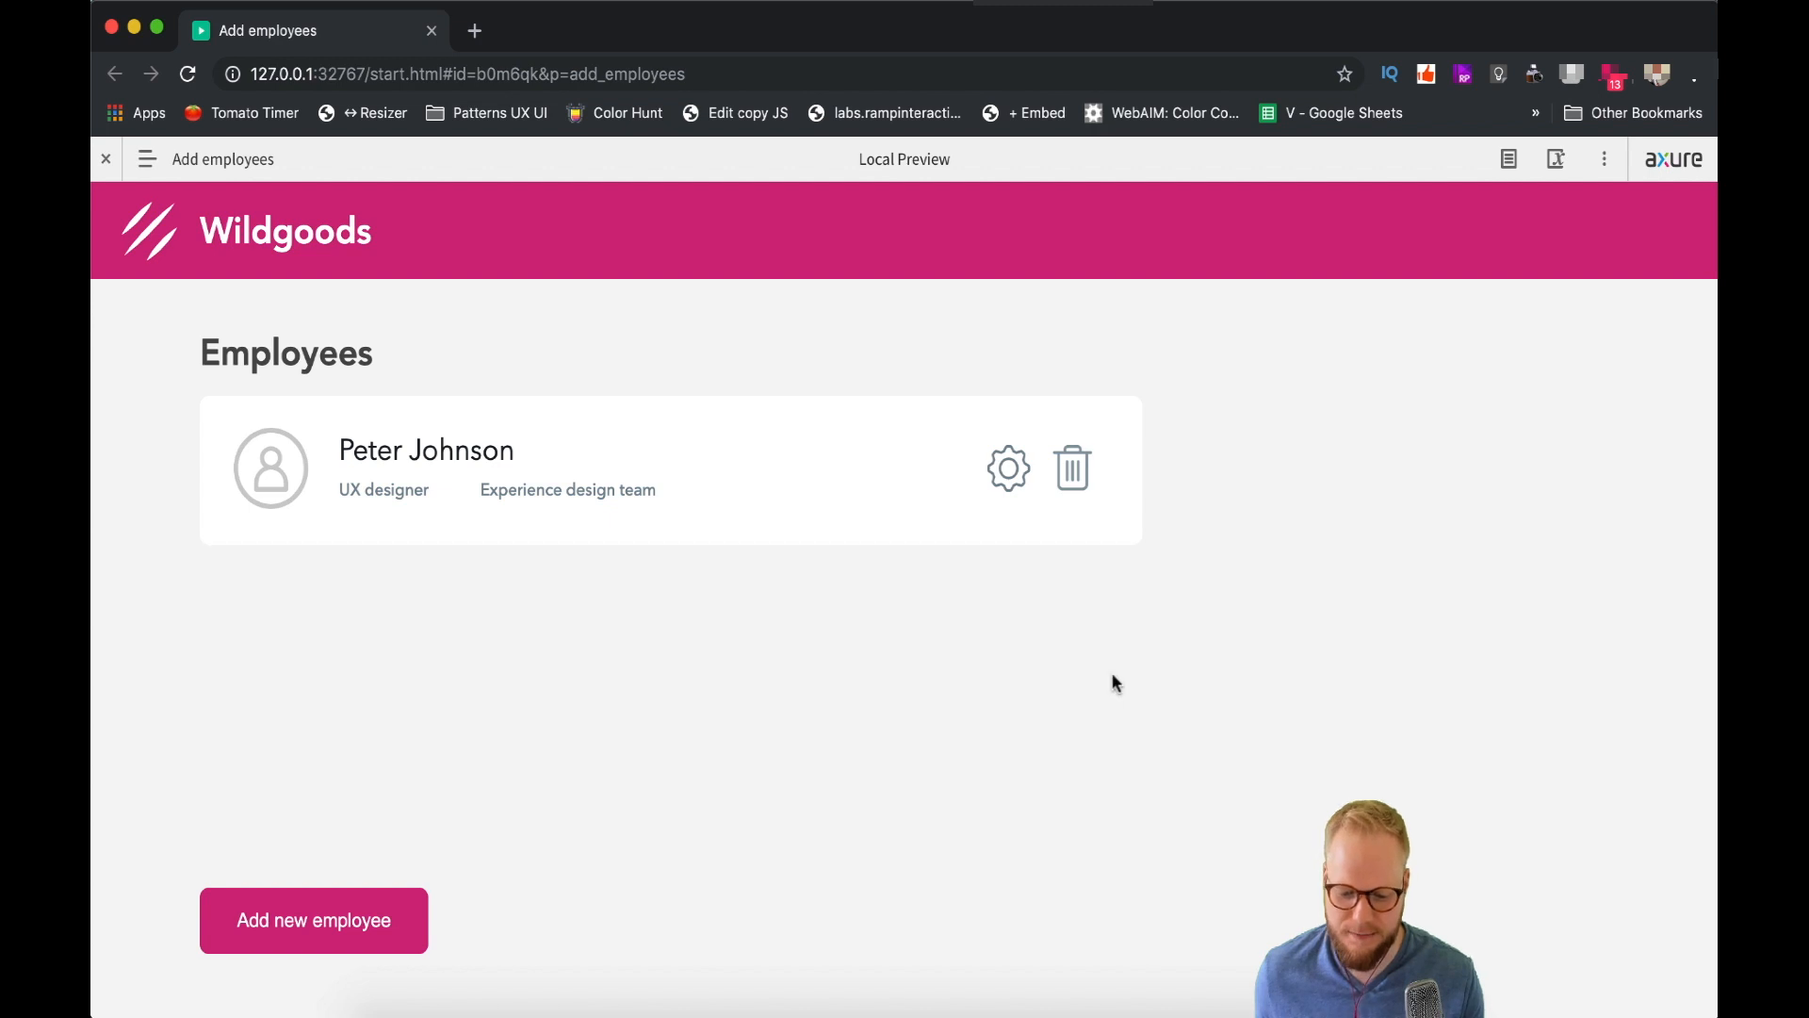
# Step: Open the new employee form in the preview and enter the employee's full name and the role Designer
pyautogui.click(302, 906)
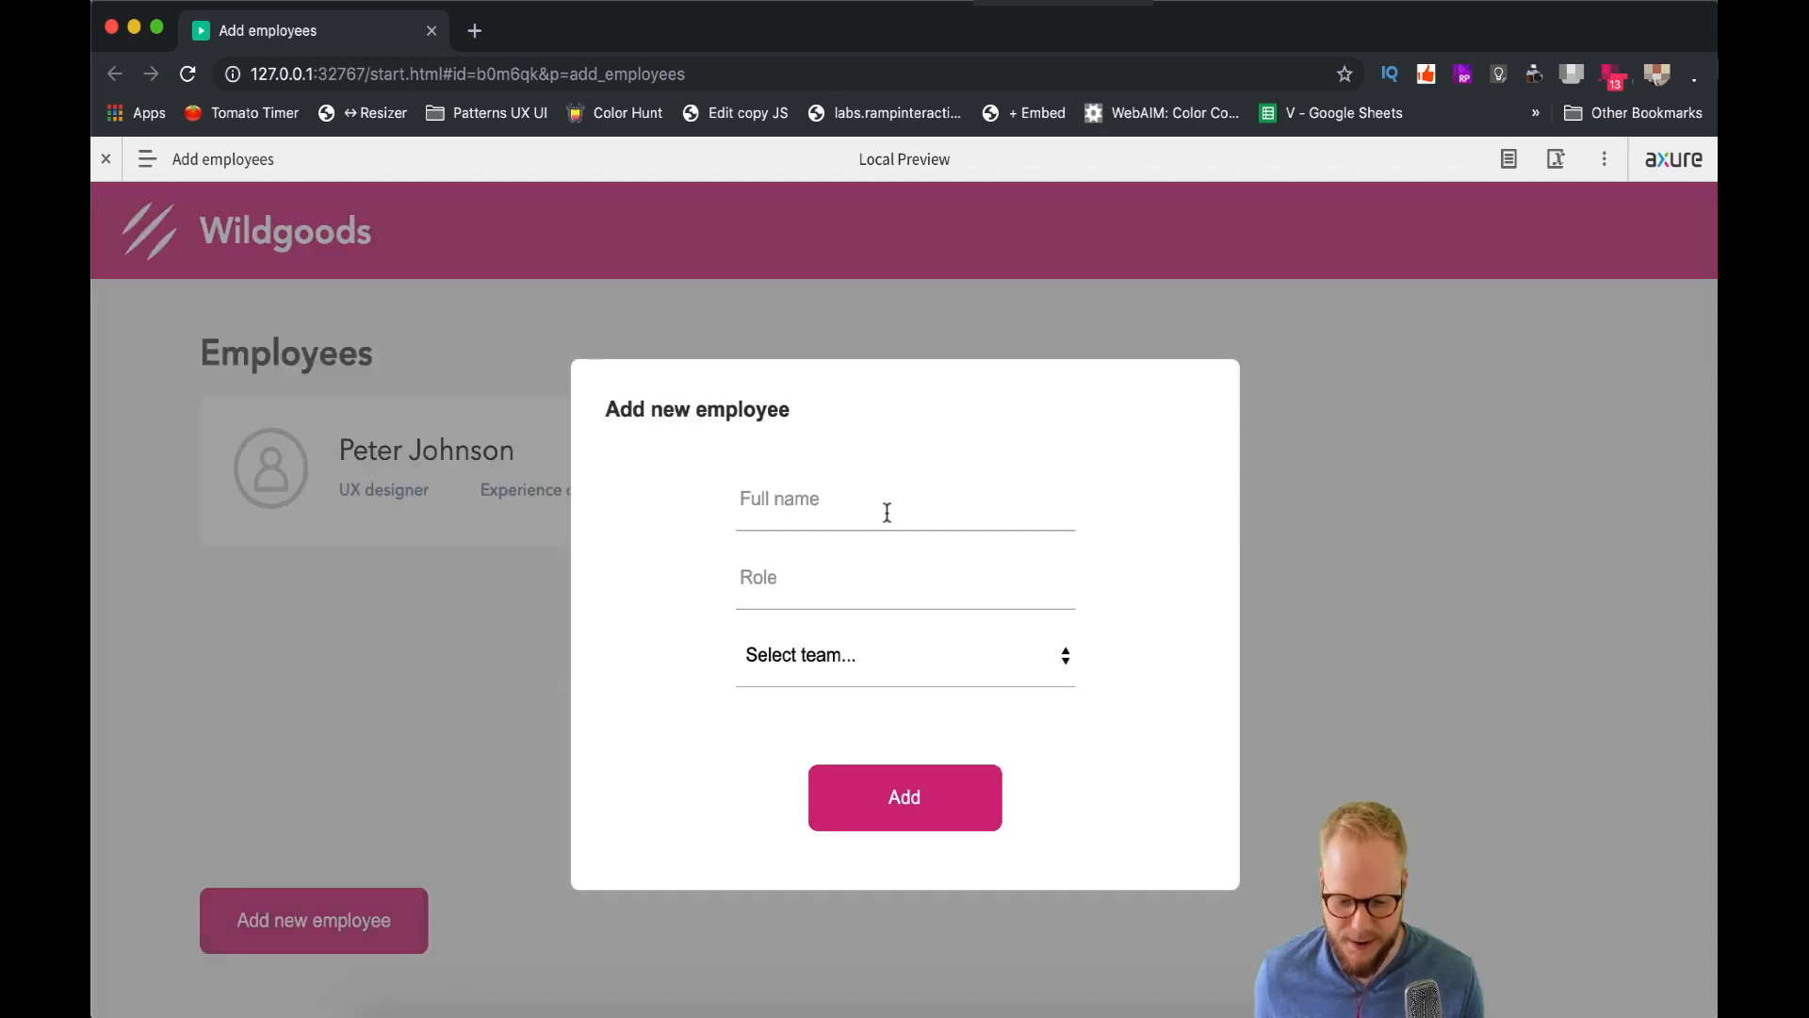
pyautogui.click(887, 512)
pyautogui.write('Robert Yotuub')
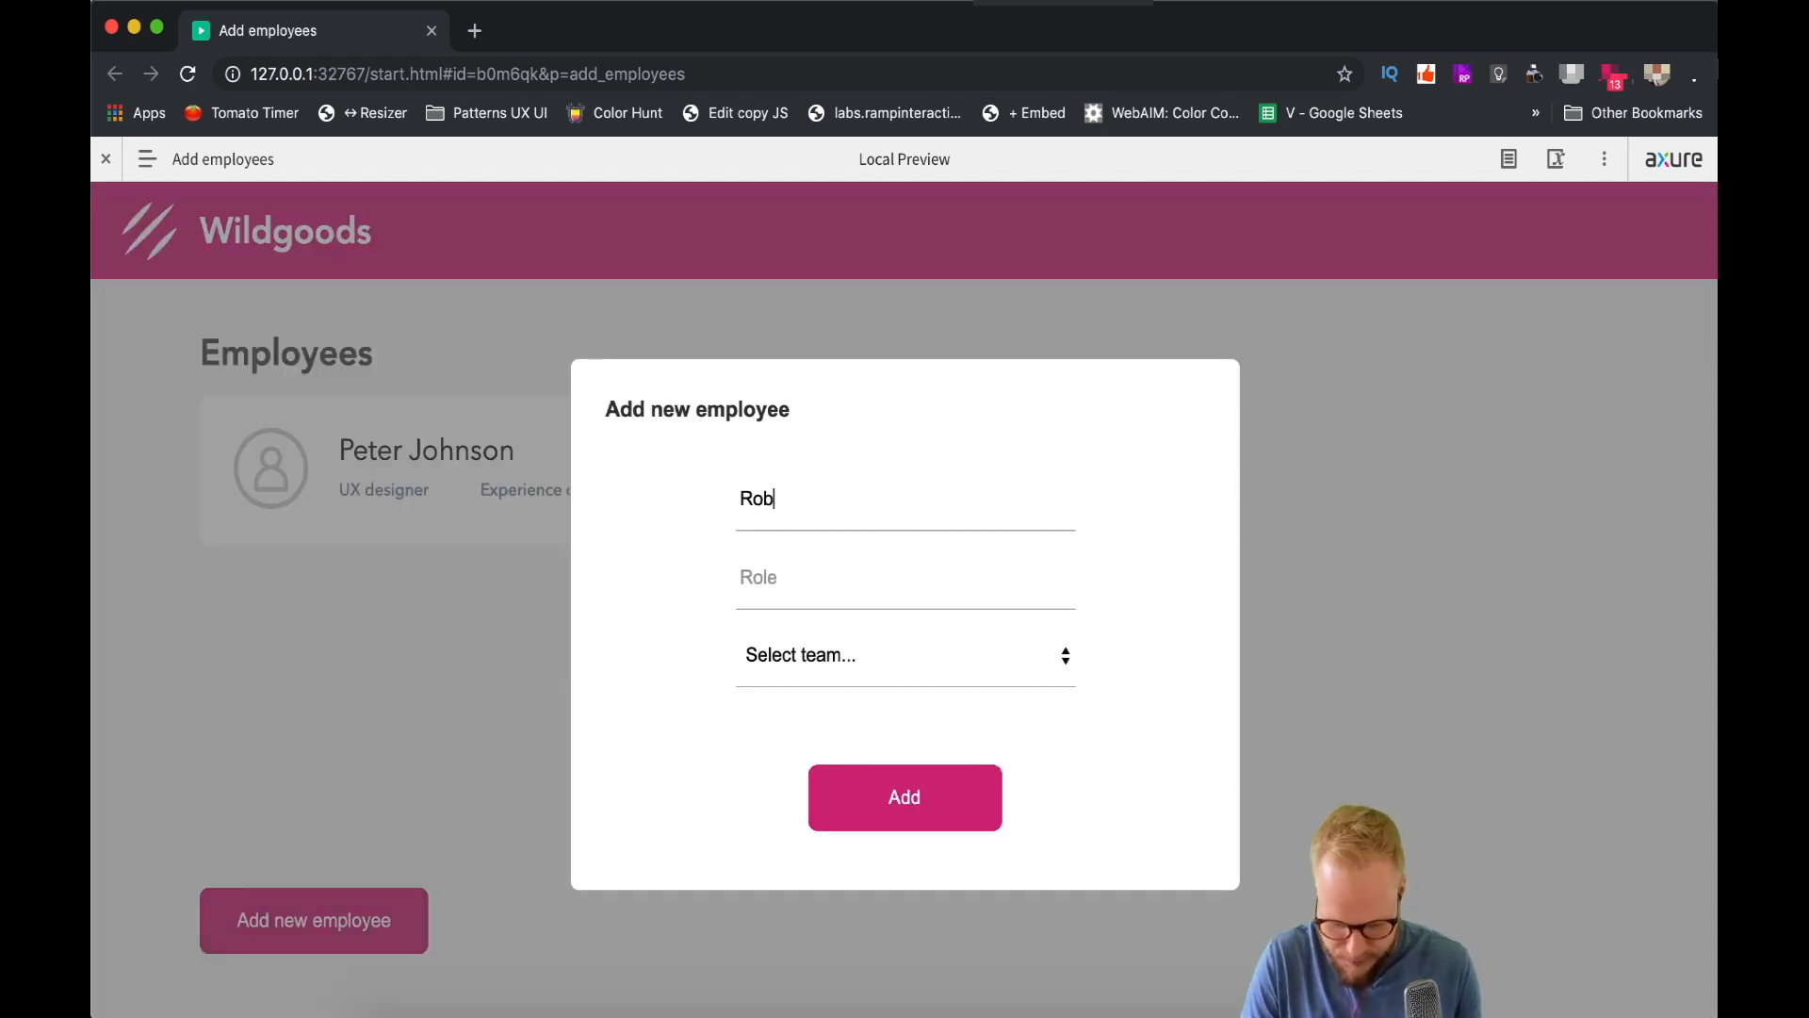
pyautogui.press('BackSpace')
pyautogui.press('BackSpace')
pyautogui.press('BackSpace')
pyautogui.press('BackSpace')
pyautogui.write('utube')
pyautogui.press('Tab')
pyautogui.write('Designer')
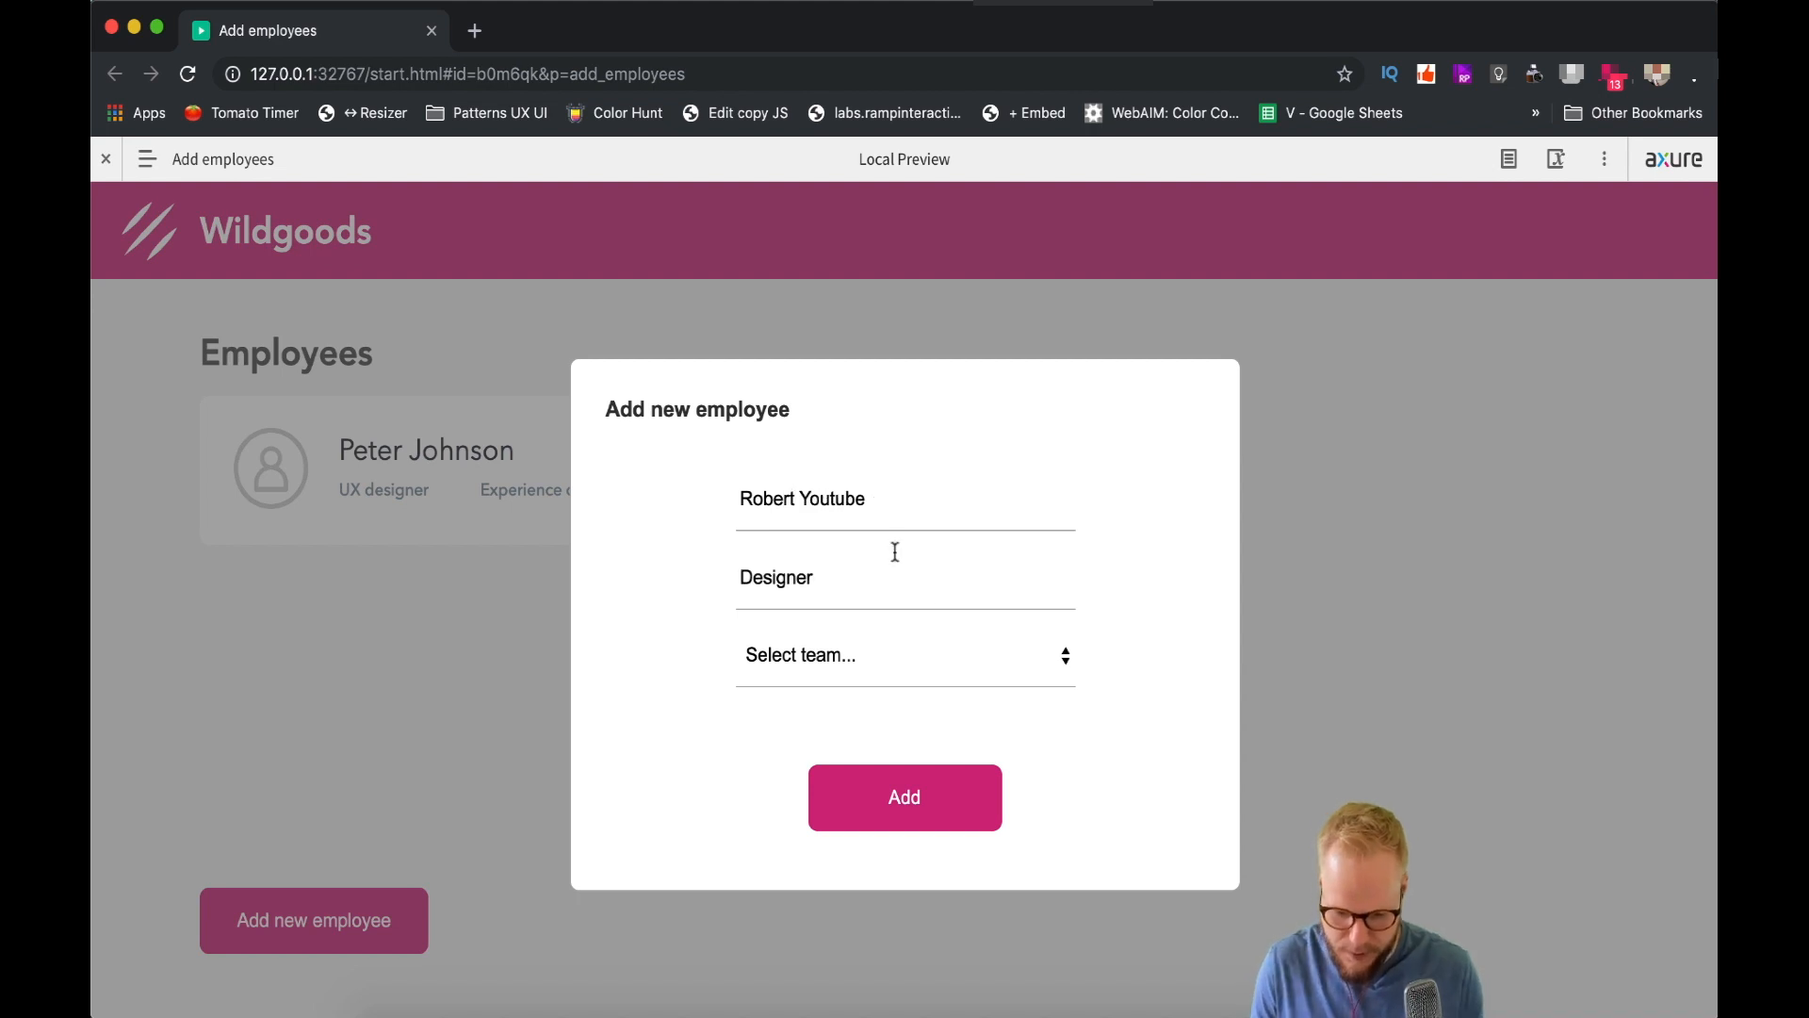
# Step: Assign the new employee to the Experience design team and add the entry to the employee list
pyautogui.click(840, 663)
pyautogui.click(865, 685)
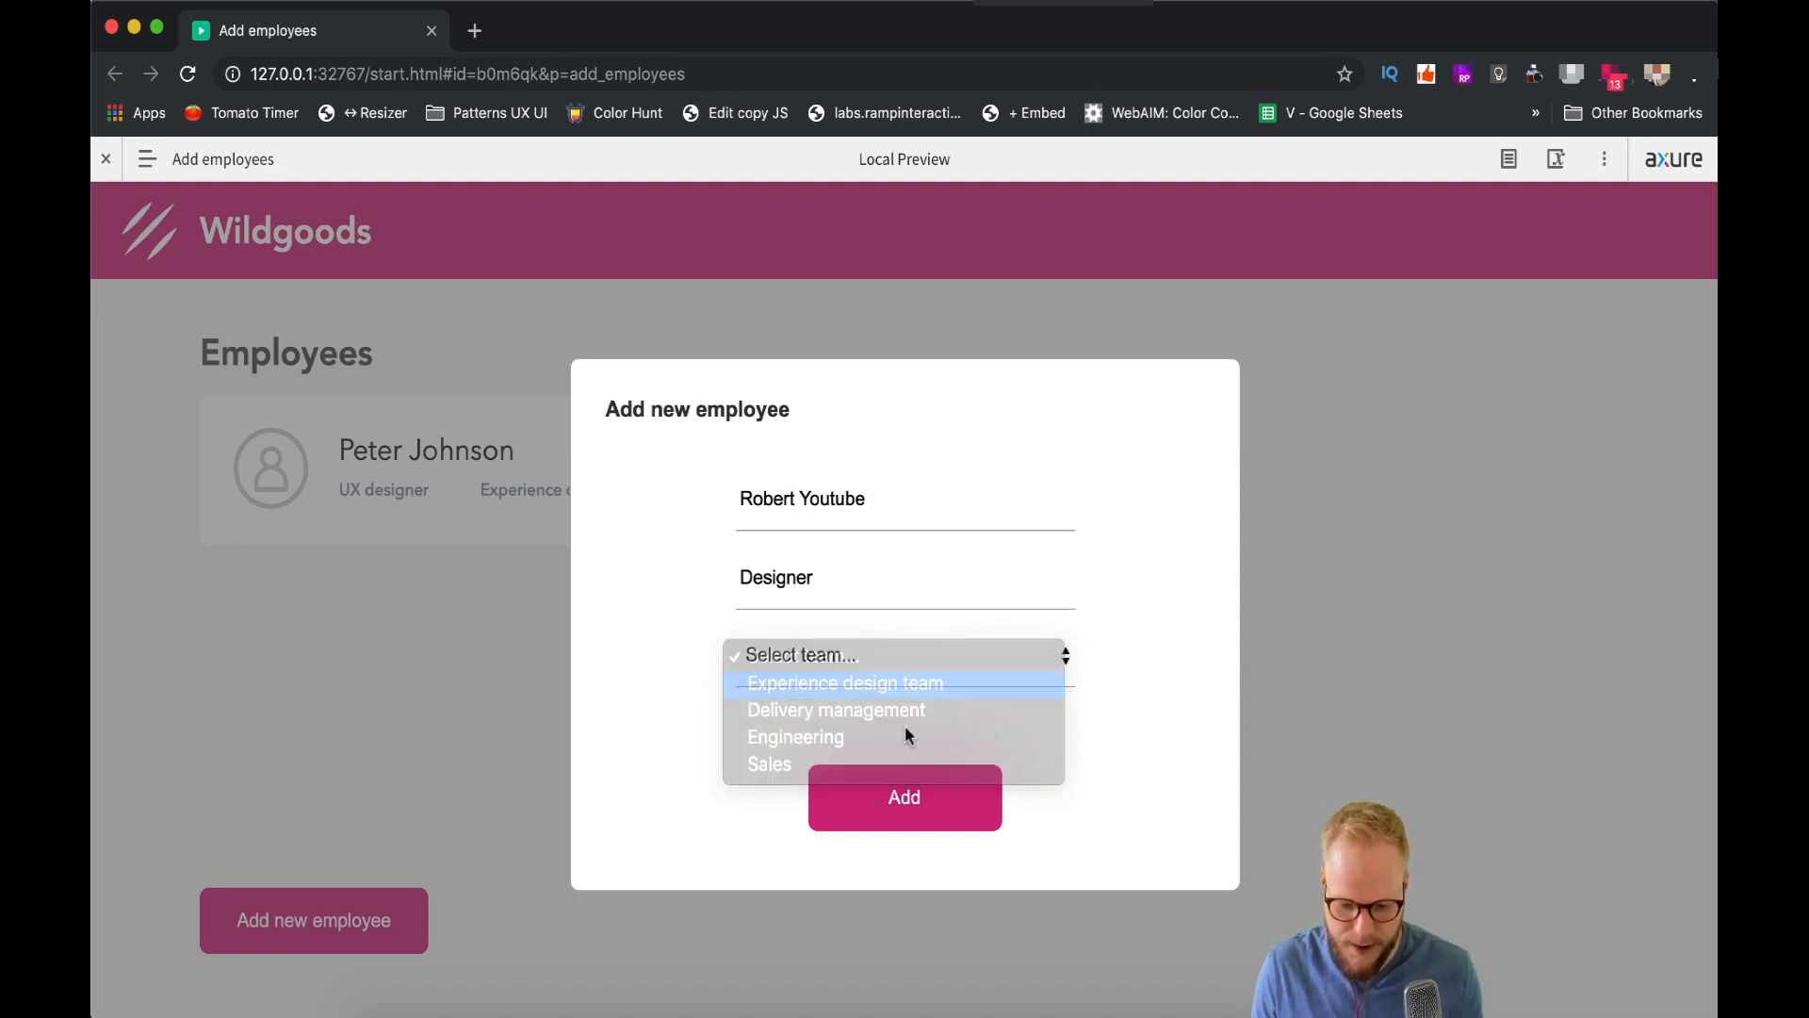
pyautogui.click(926, 801)
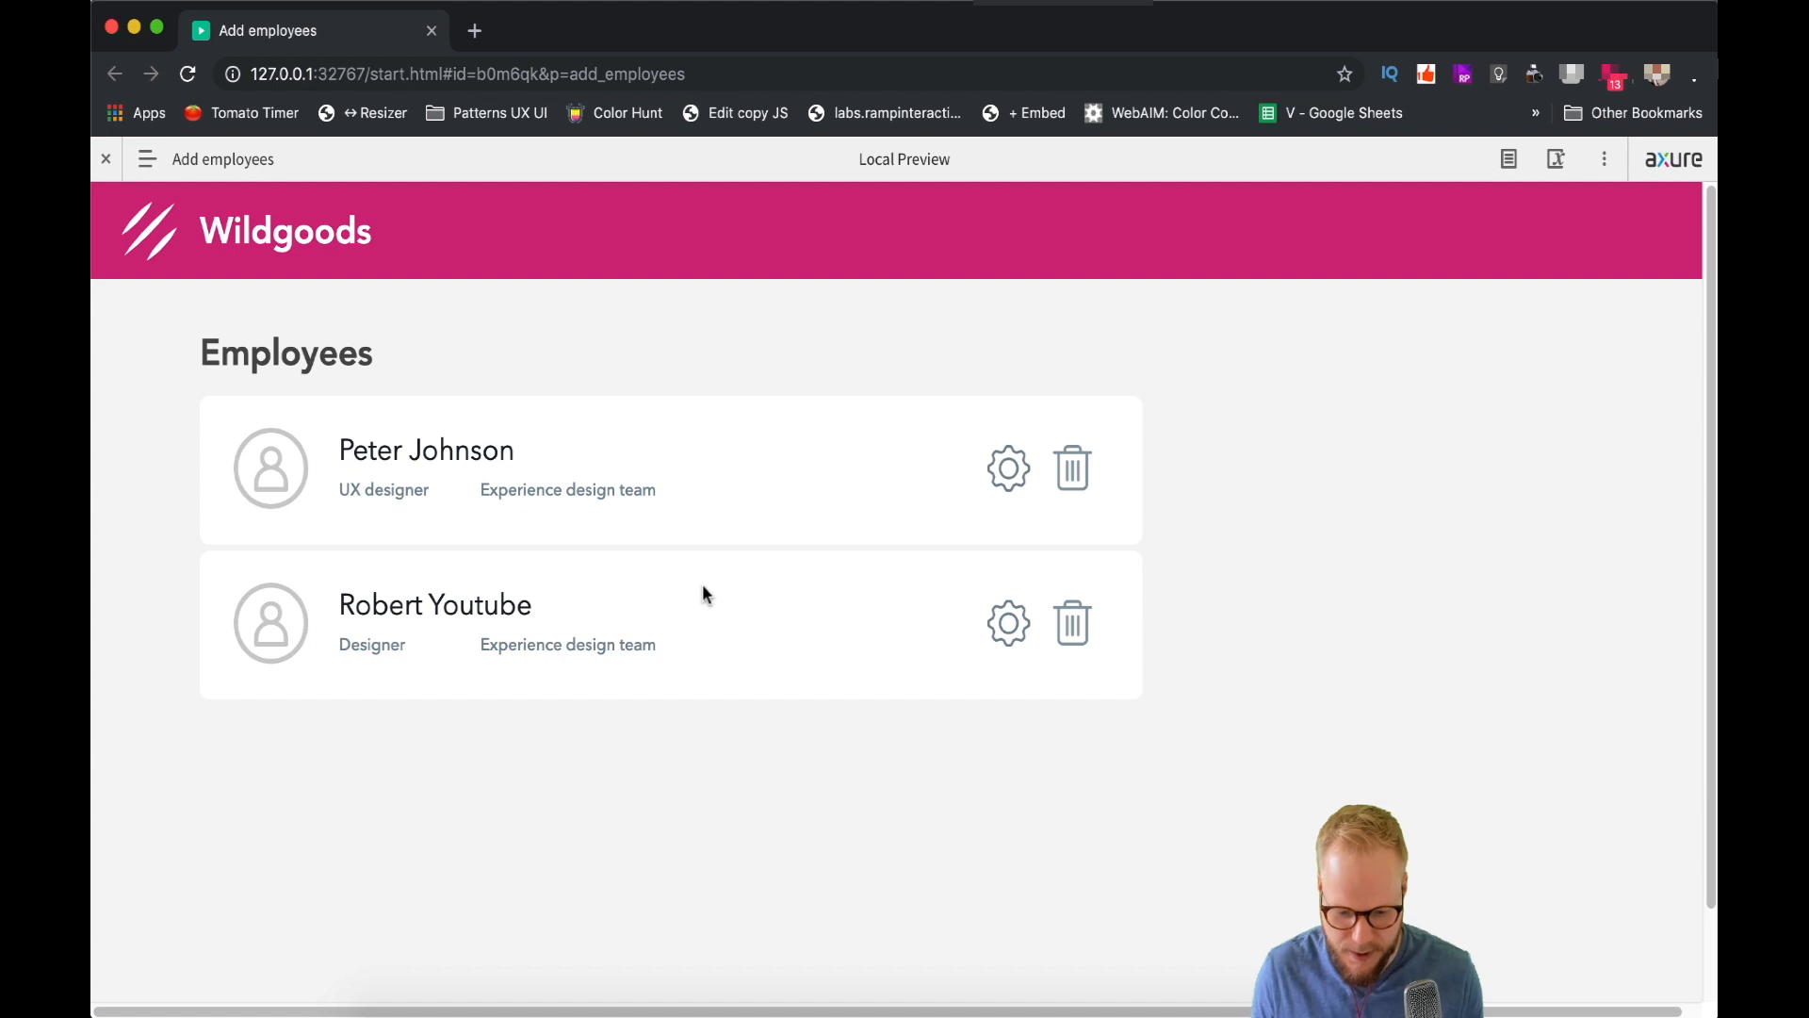
# Step: Test the trash icon on the newly added designer's row by deleting that row
pyautogui.scroll(-2, 703, 589)
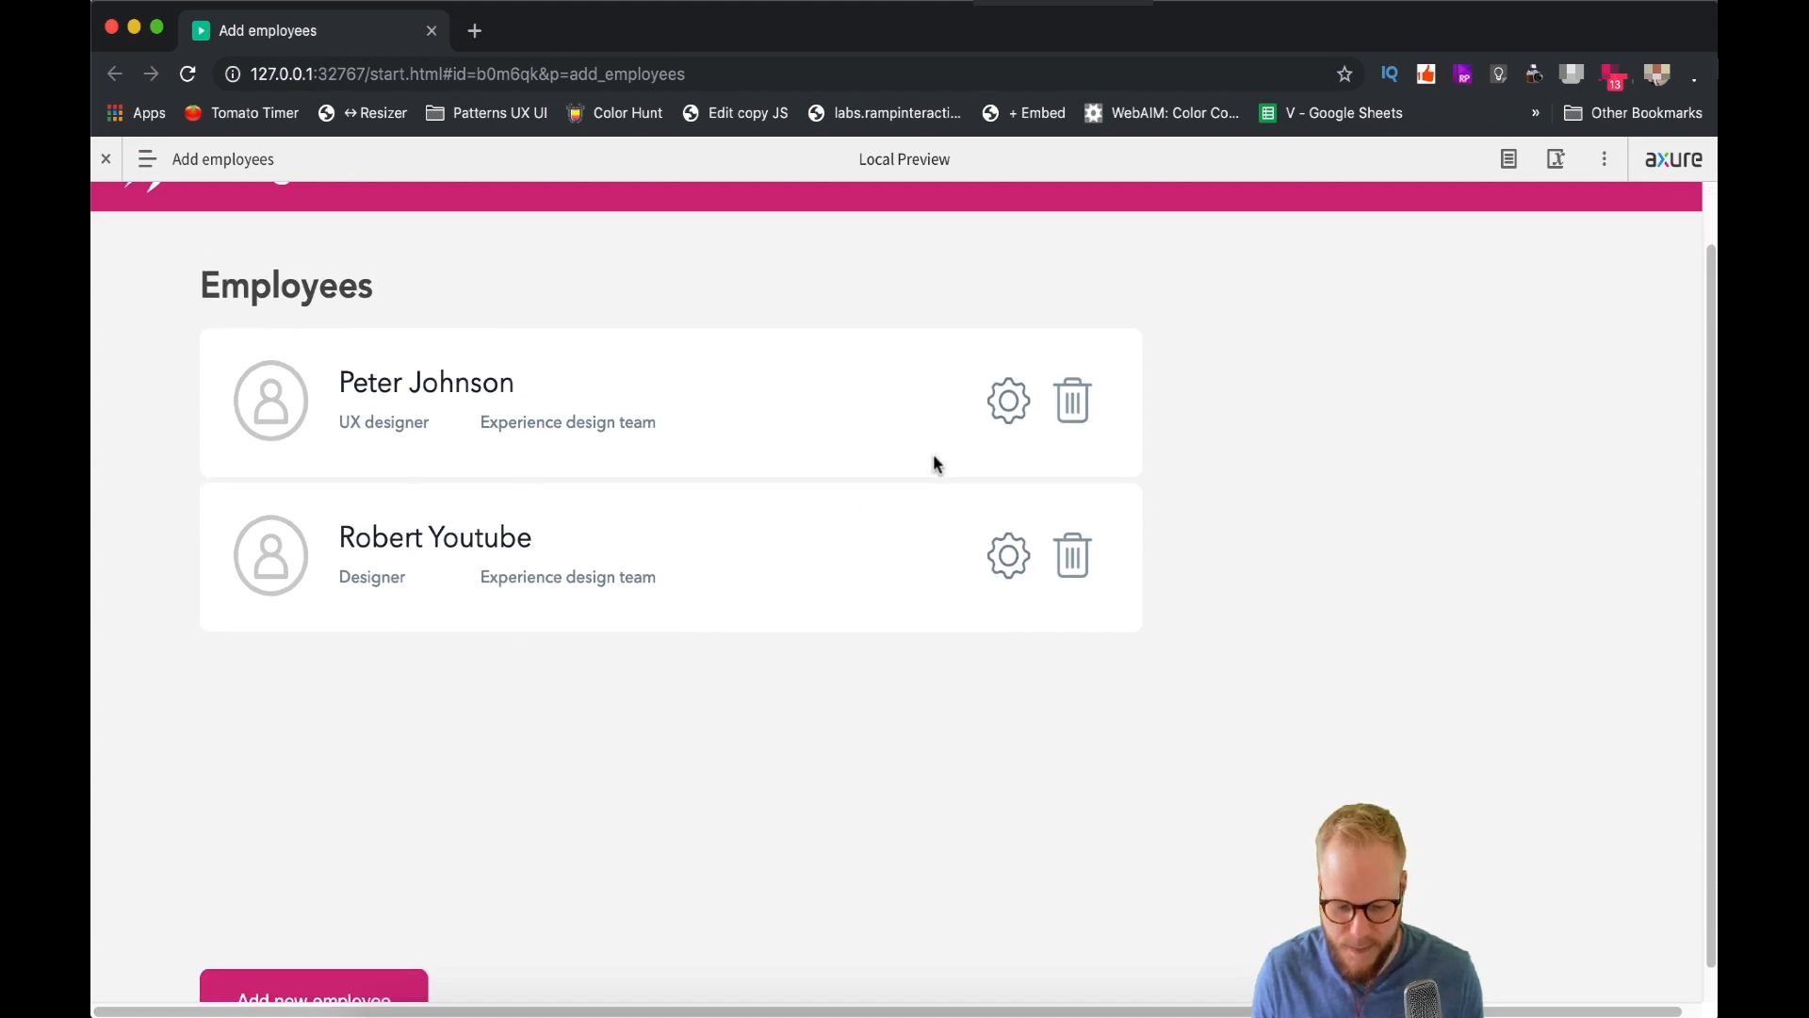
pyautogui.click(1073, 556)
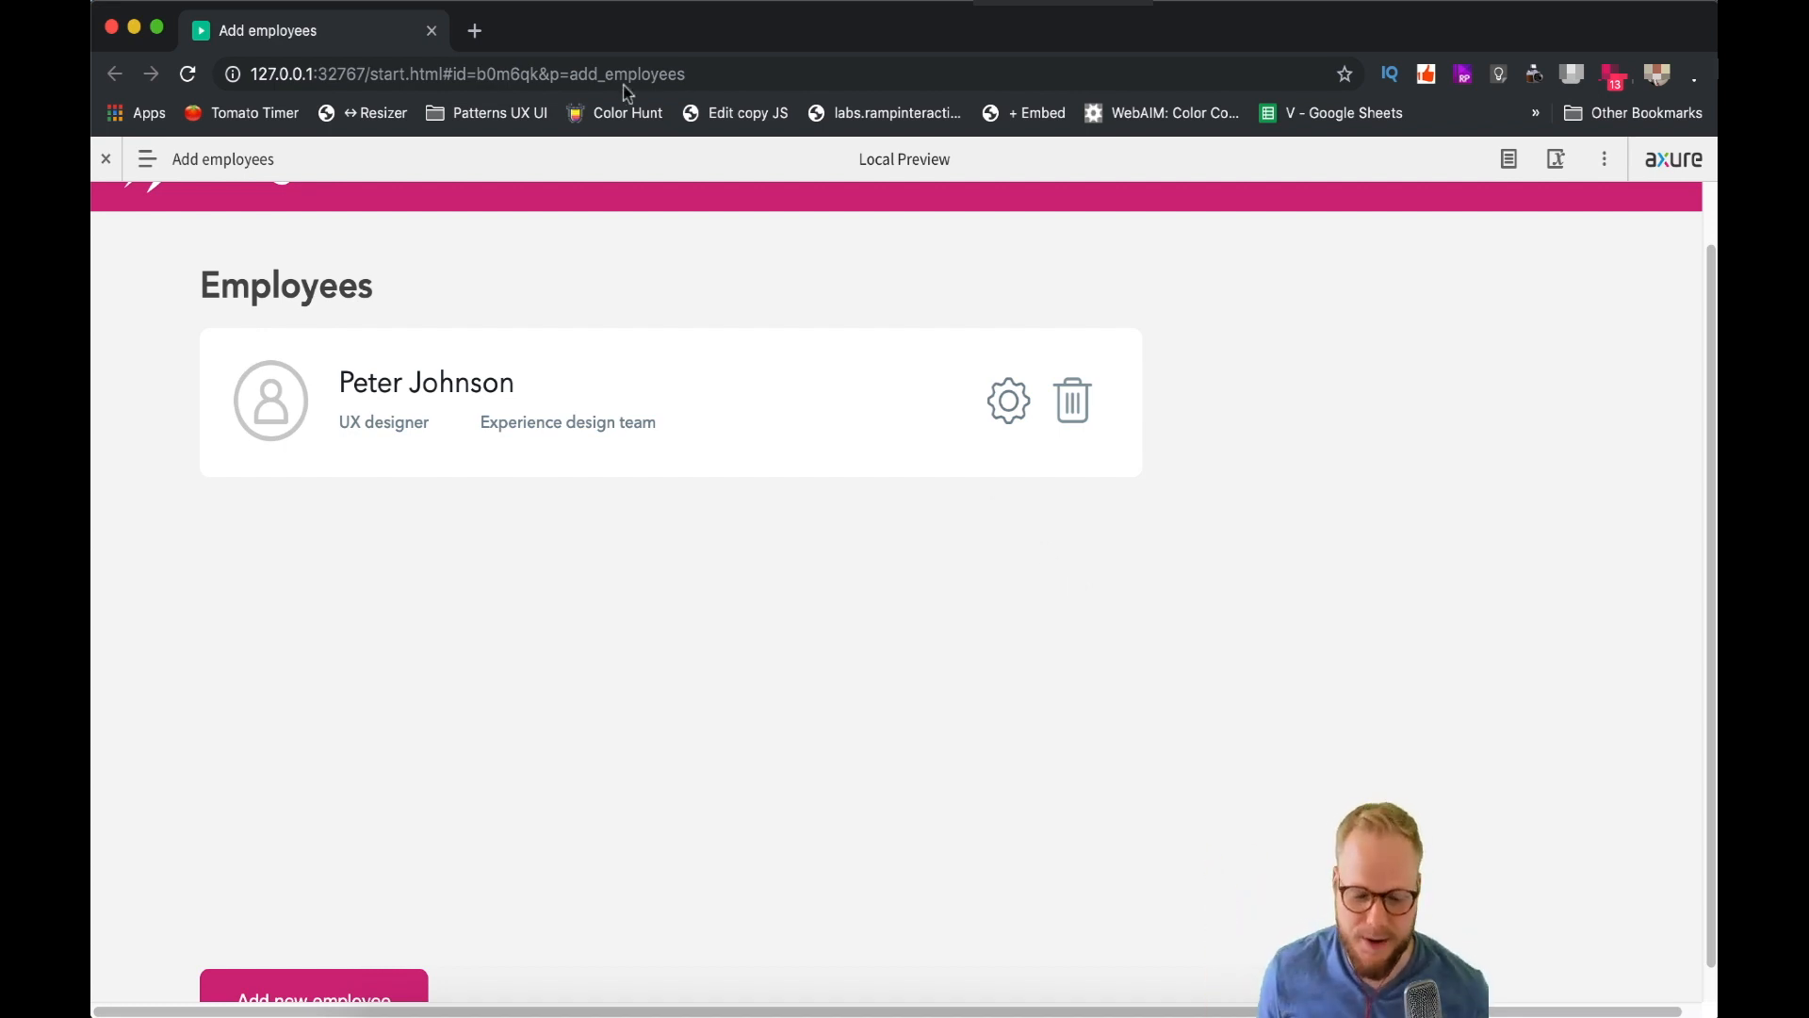
# Step: Close the preview, return to Axure RP and select the employee repeater on the Add employees page
pyautogui.click(432, 31)
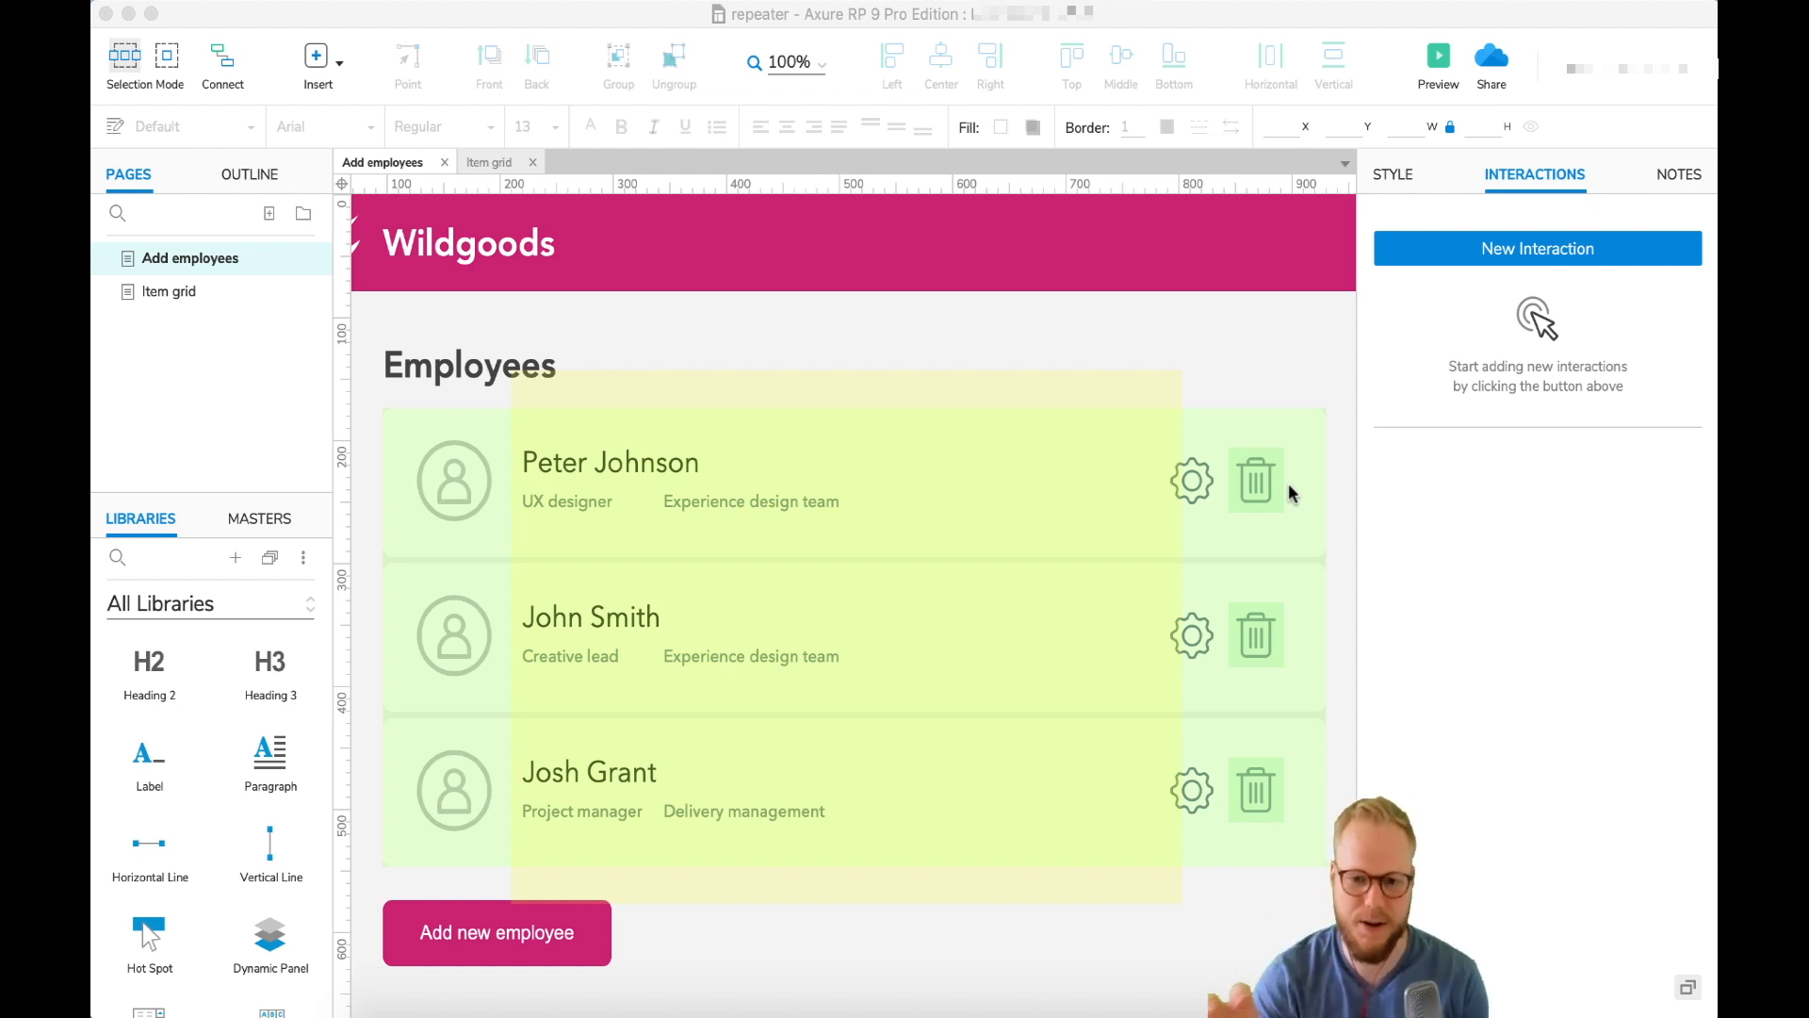
pyautogui.click(433, 451)
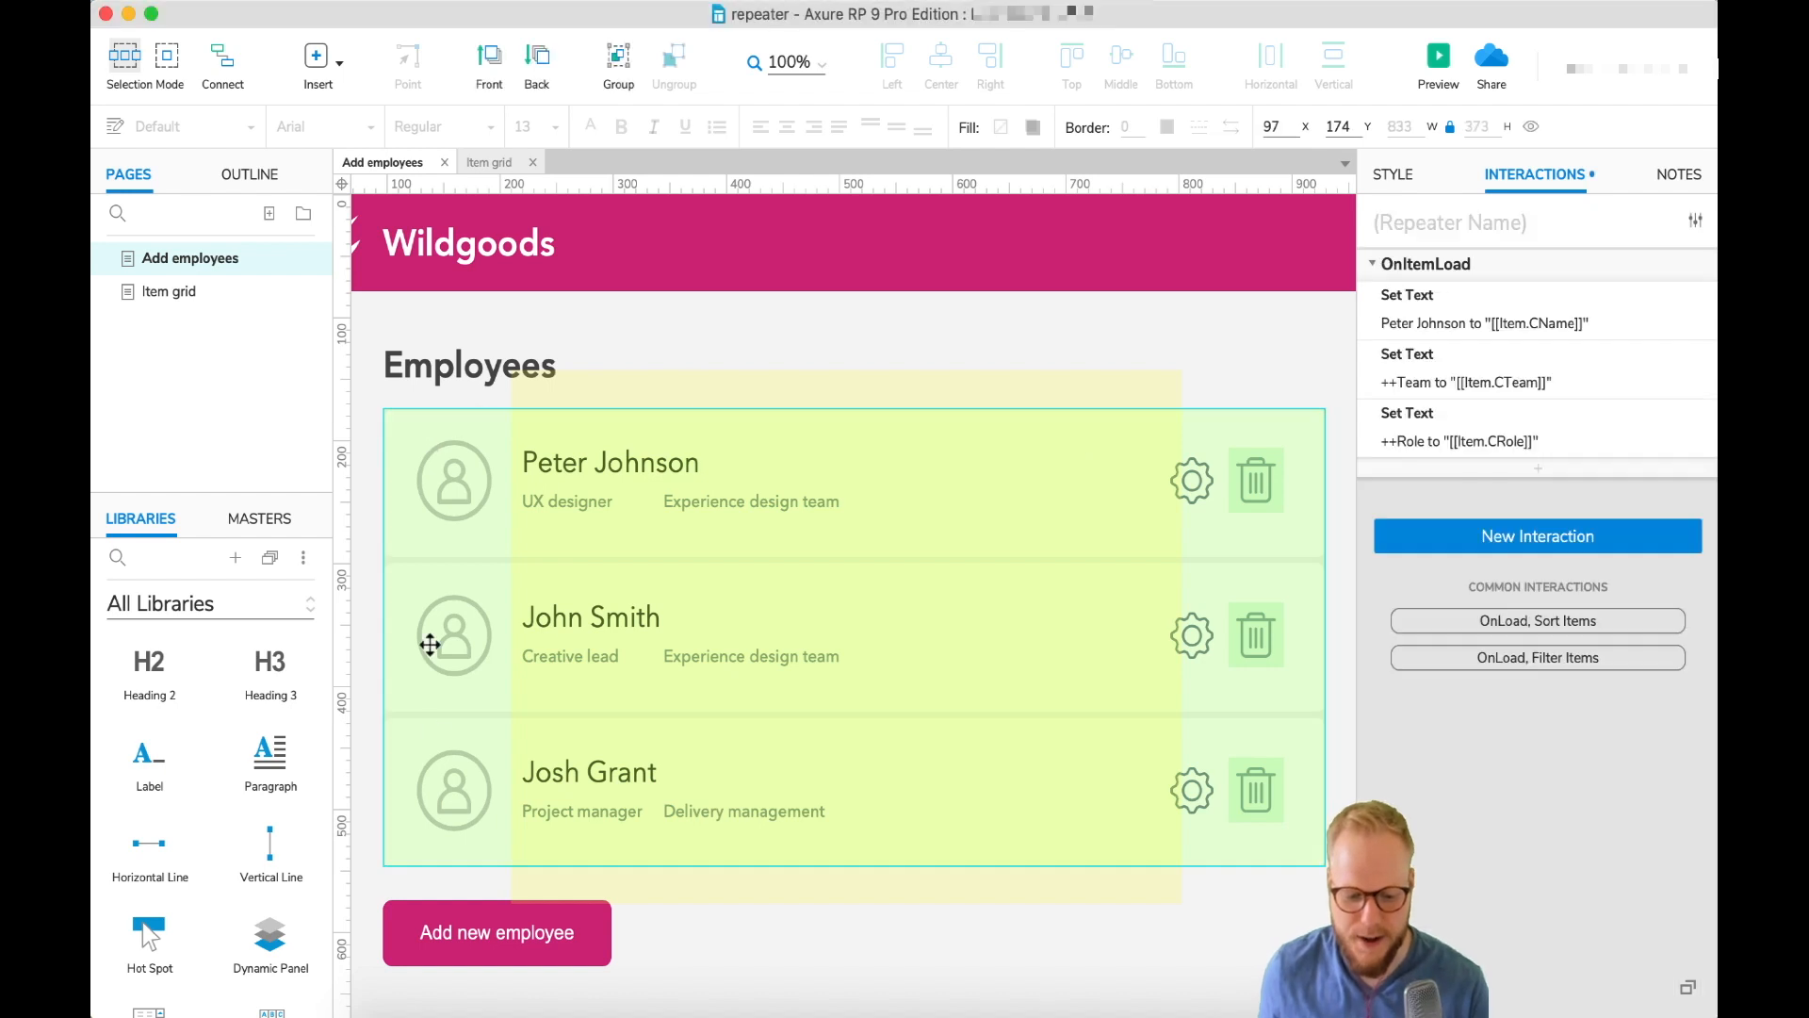